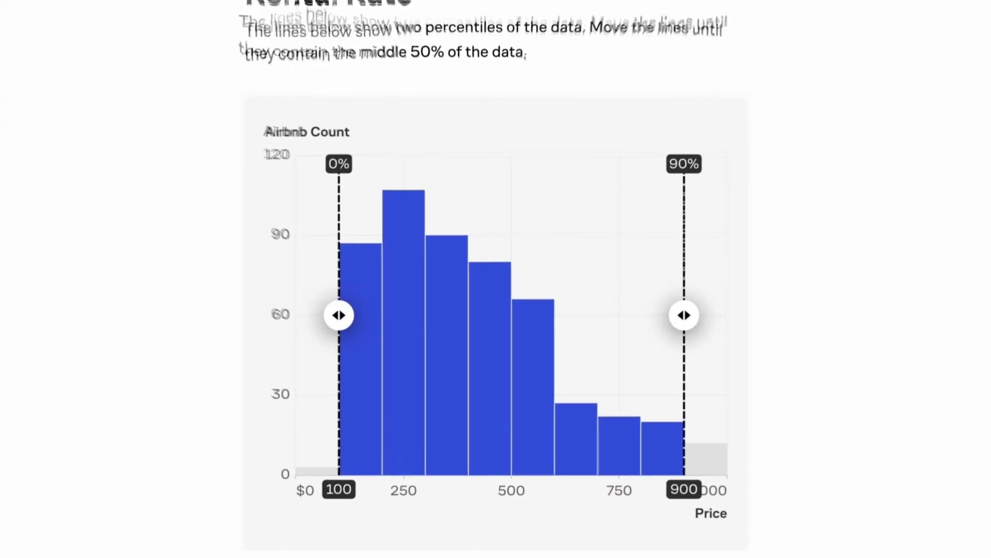
- Set the histogram percentile lines to 25th and 75th, show a pie chart, and cut customers to 2600
drag(671, 341, 547, 344)
drag(550, 279, 541, 278)
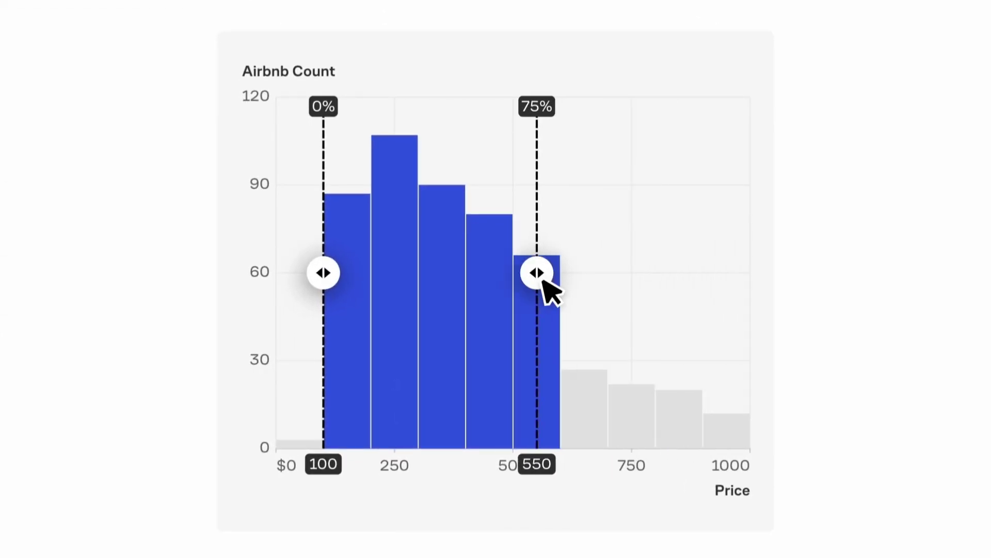
drag(335, 287, 419, 289)
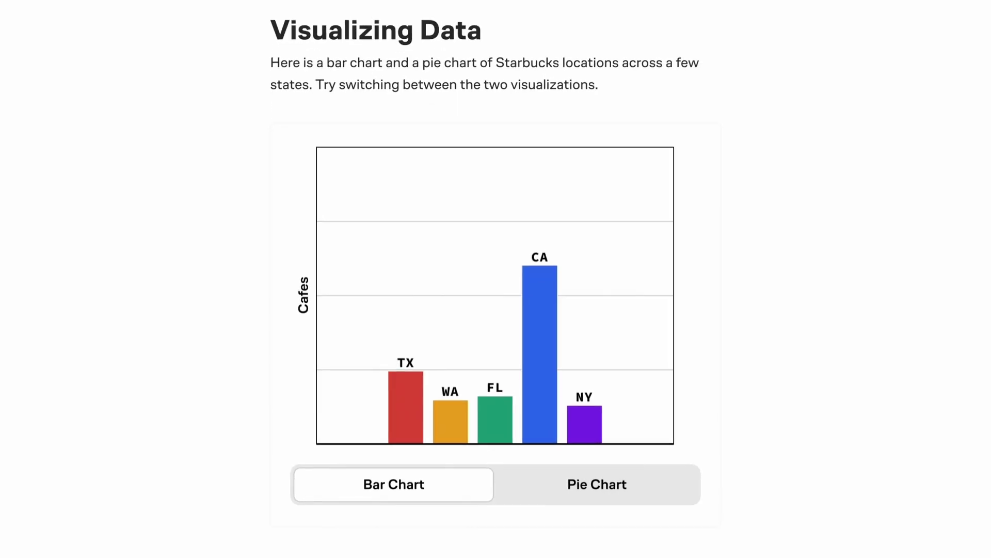
click(663, 491)
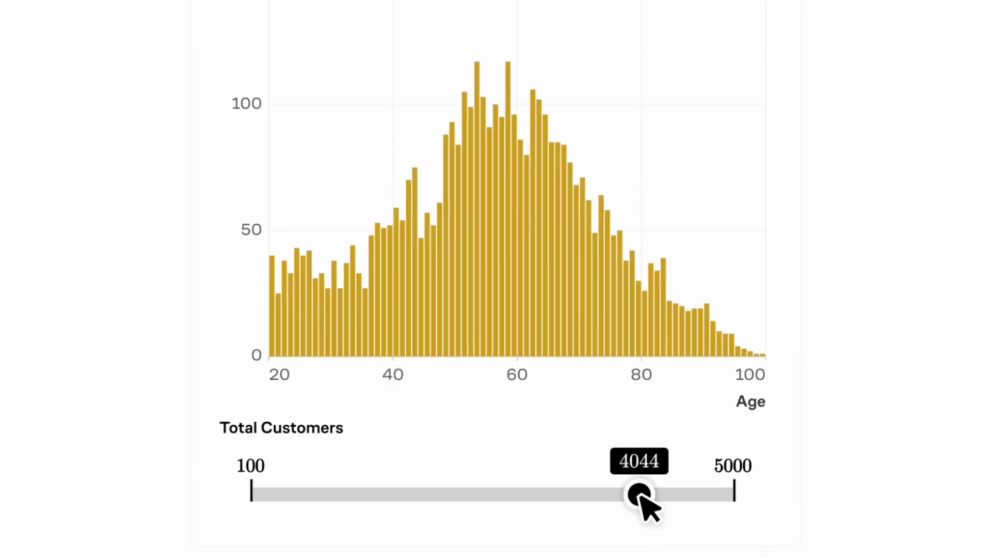
drag(644, 507, 502, 463)
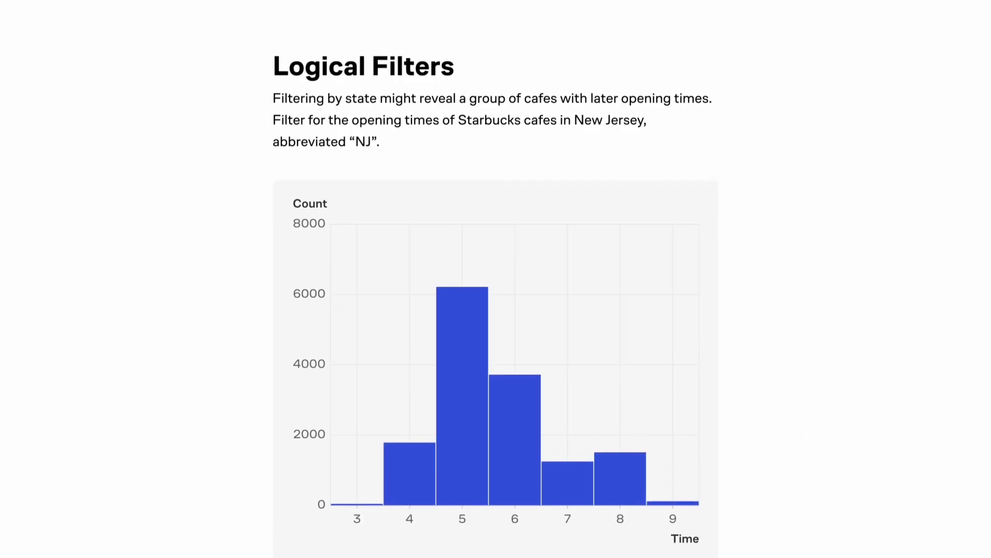
- Filter the histogram to NJ and the table to Offer rows, grouped by Offer ID
scroll(597, 464, down, 3)
click(598, 471)
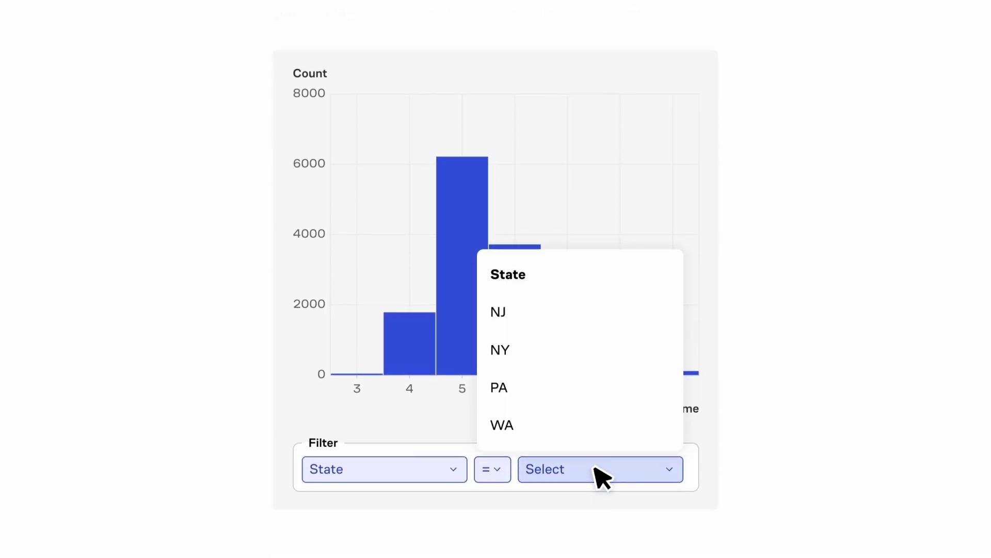
click(583, 316)
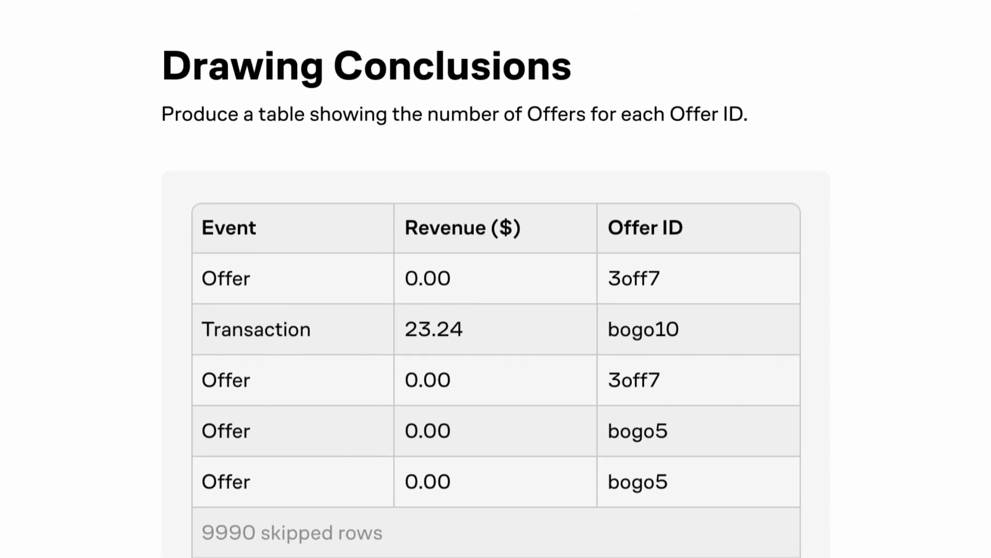
click(600, 428)
click(578, 320)
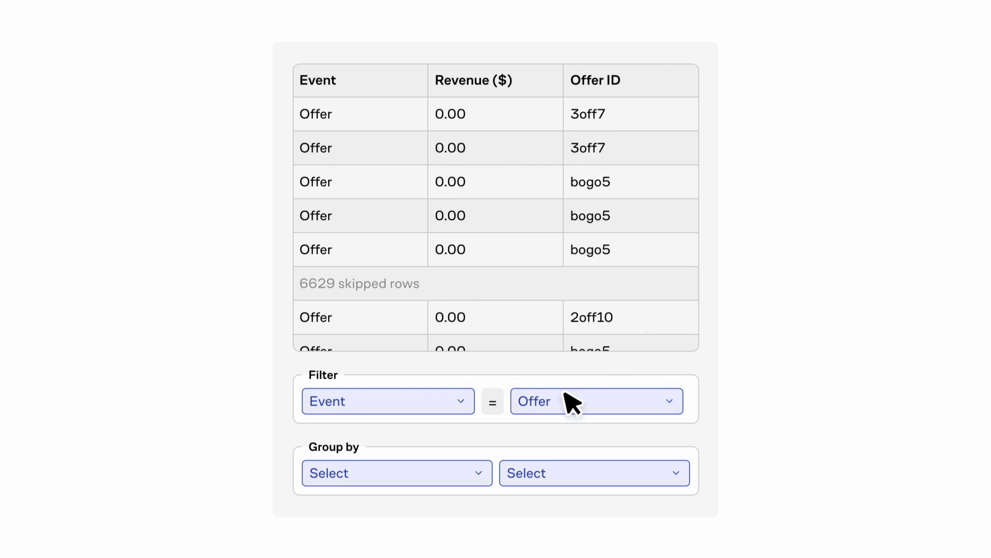
click(428, 473)
click(433, 428)
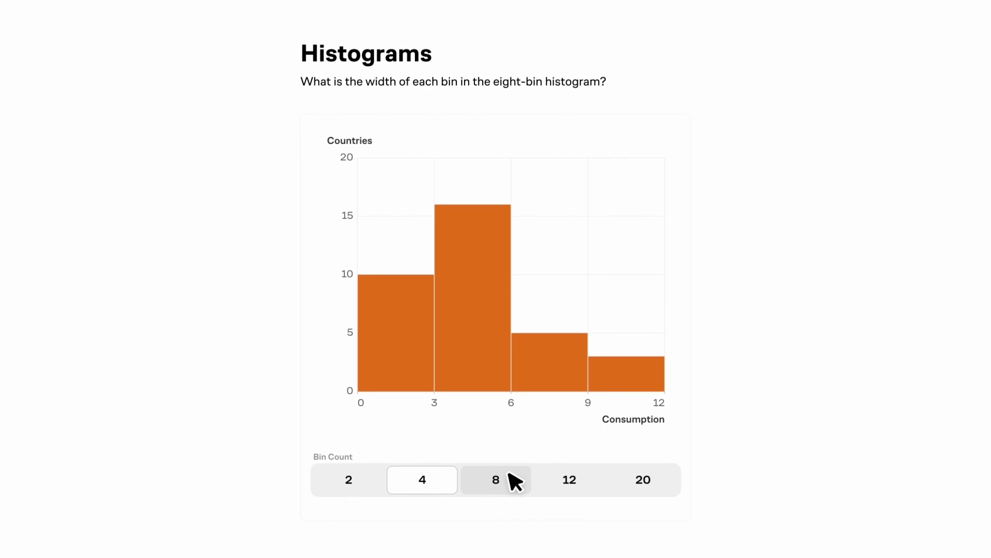
- Pick the answers: a scatter point, the 2004 boxplot, full-occupancy districts and revenue totals per ID
click(509, 473)
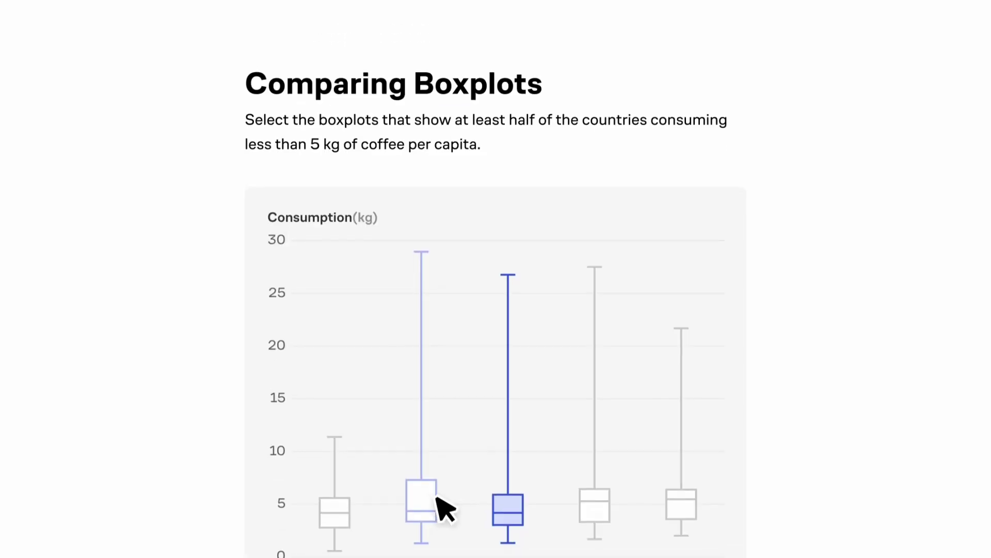
click(428, 498)
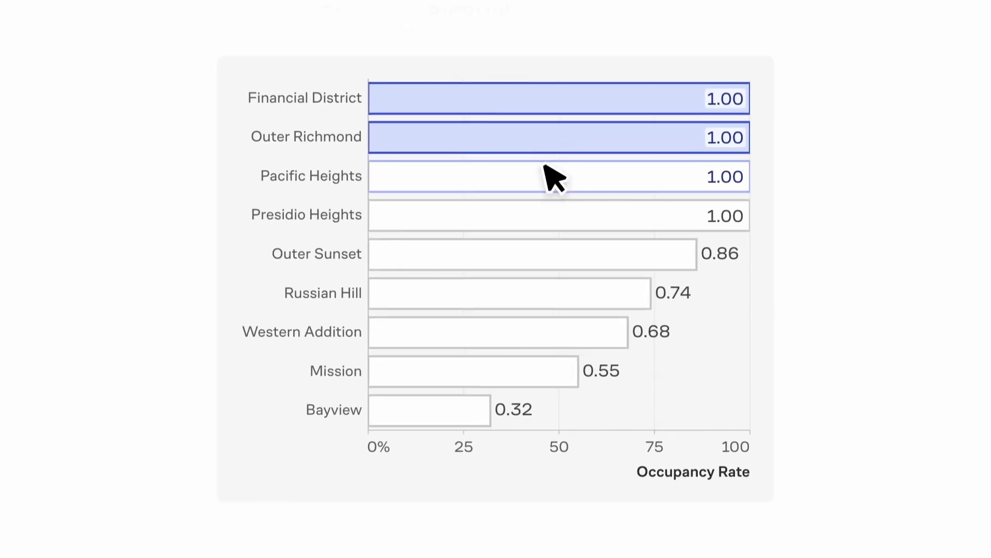
click(536, 249)
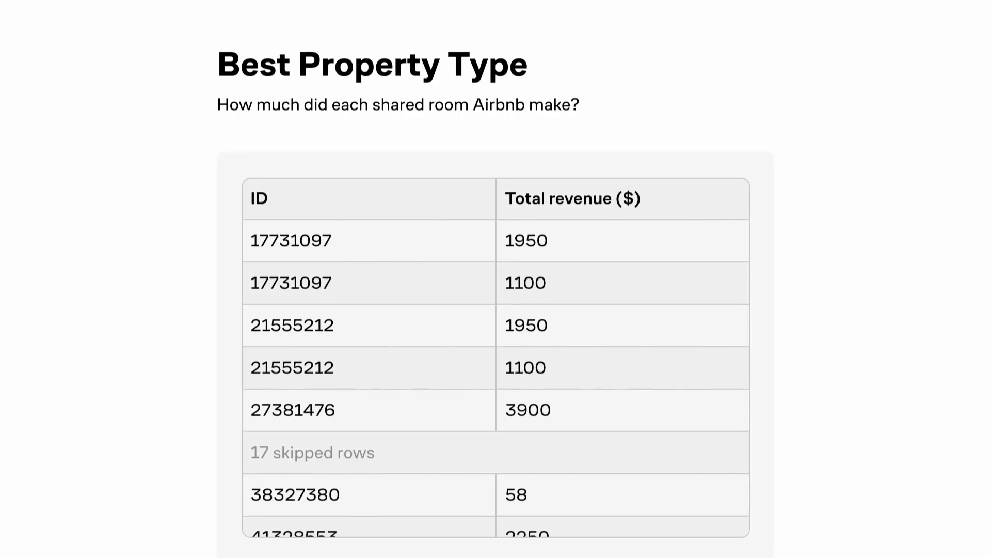
click(600, 413)
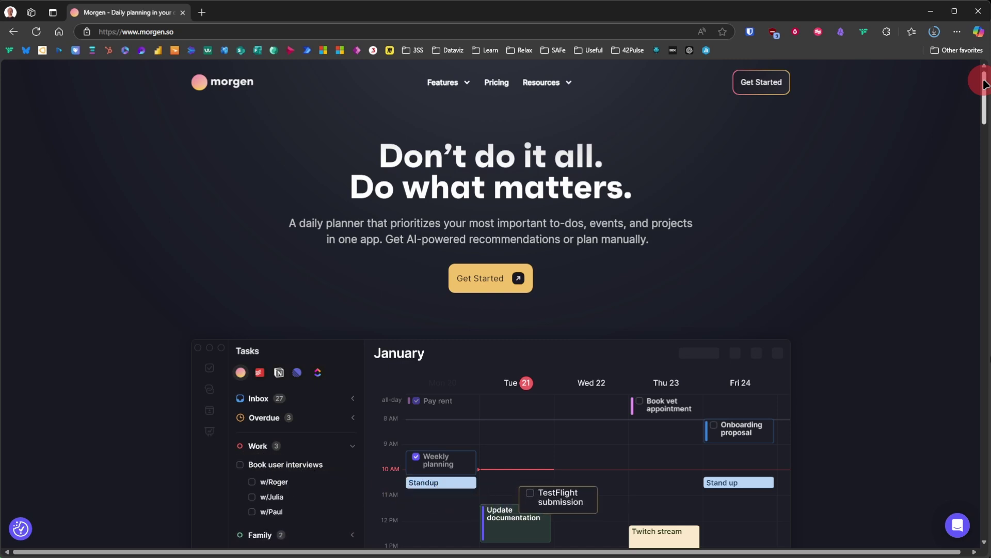
- Scroll down the morgen.so homepage to reveal the daily planner calendar demo
drag(983, 86, 981, 354)
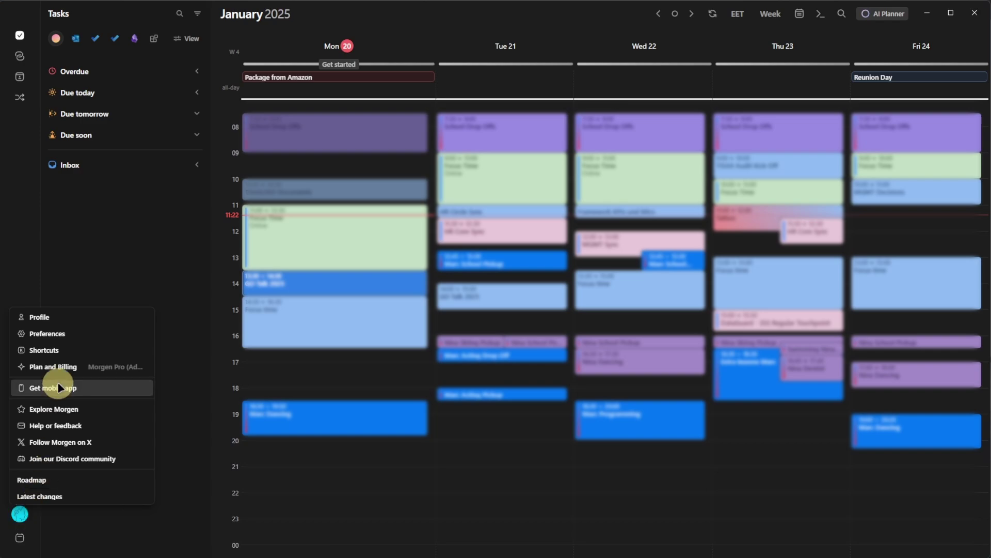
click(47, 333)
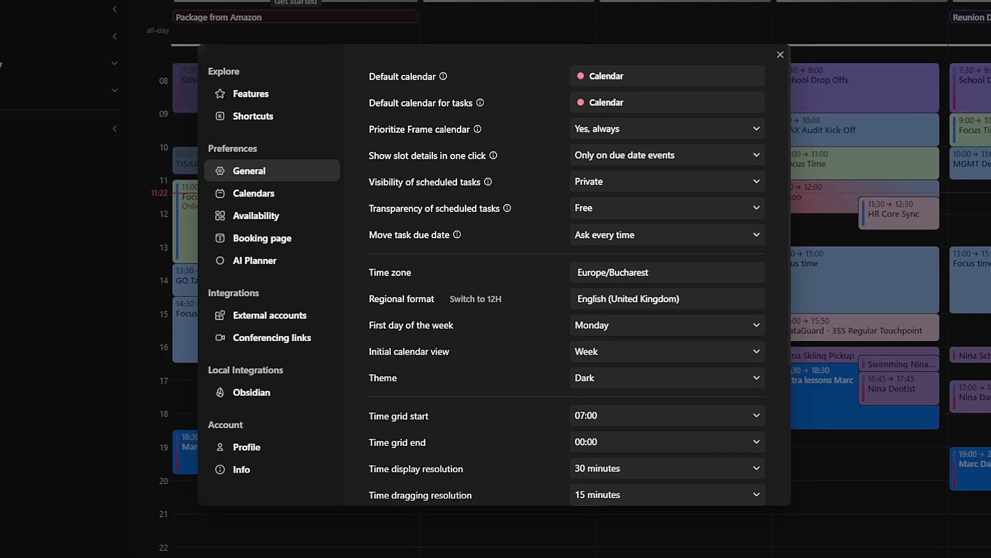
click(289, 214)
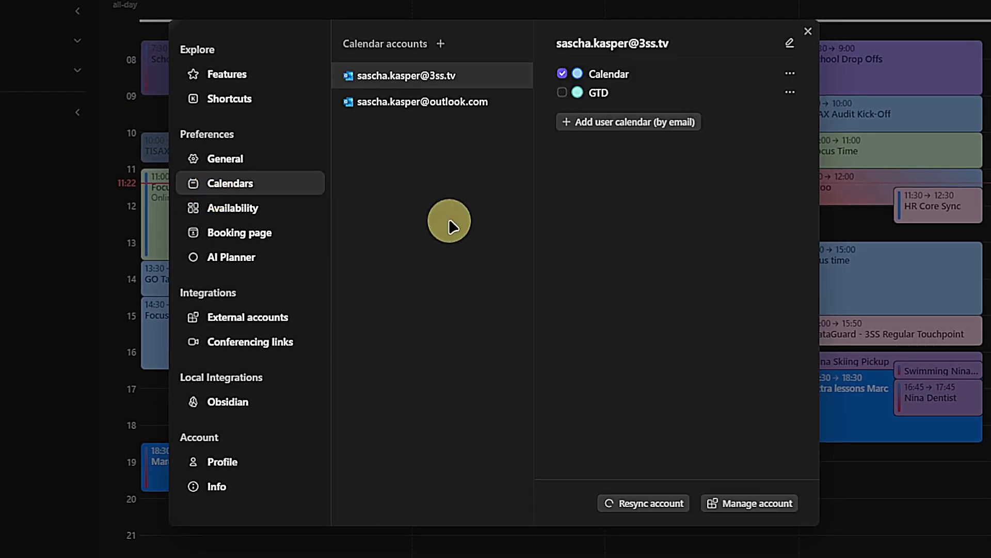
click(473, 103)
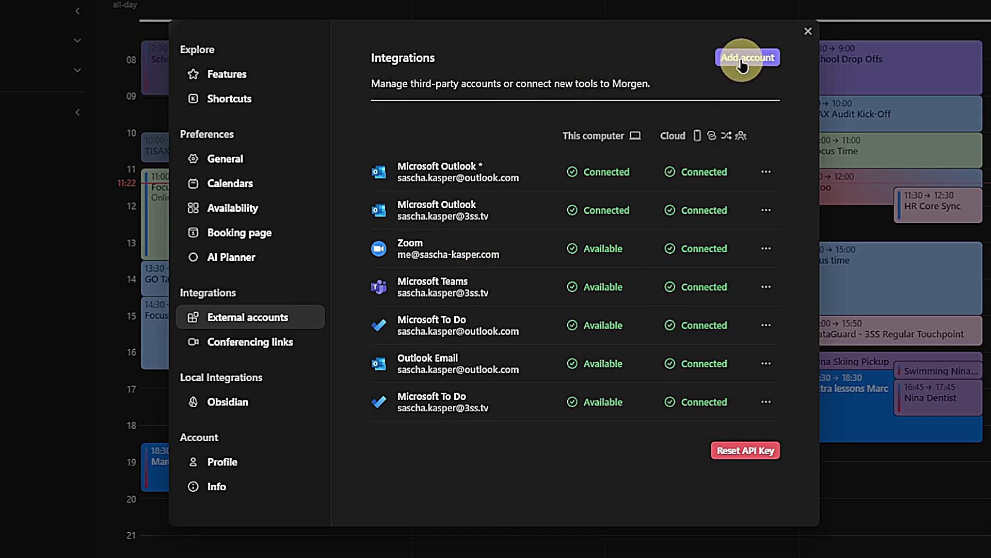
click(742, 59)
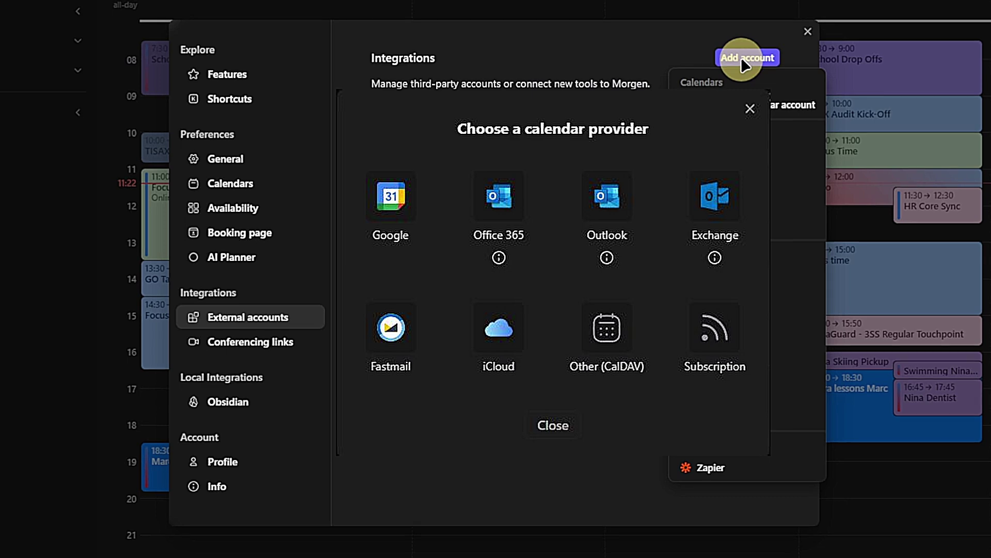
key(Escape)
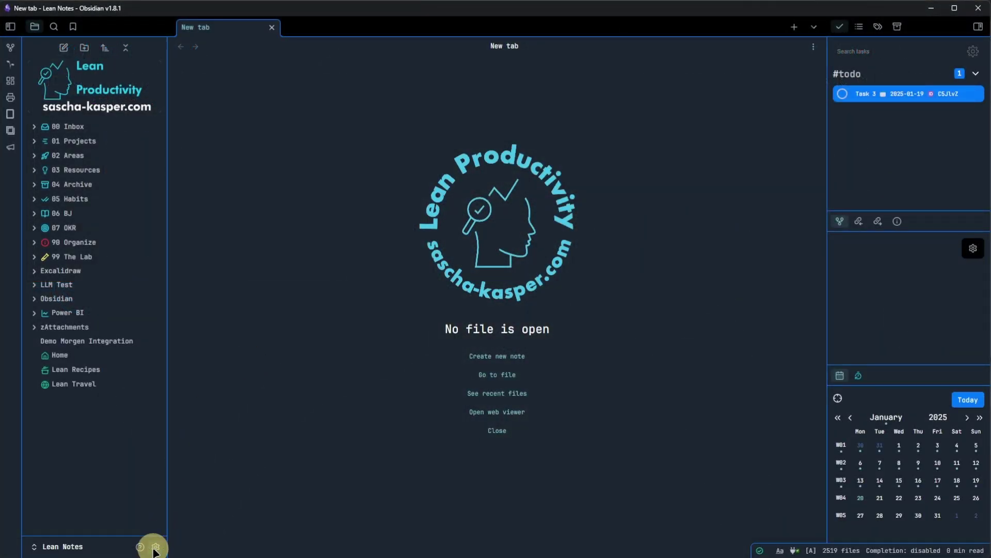
- Find the Tasks plugin by searching 'tasks' in the community catalogue and open its Options
click(154, 546)
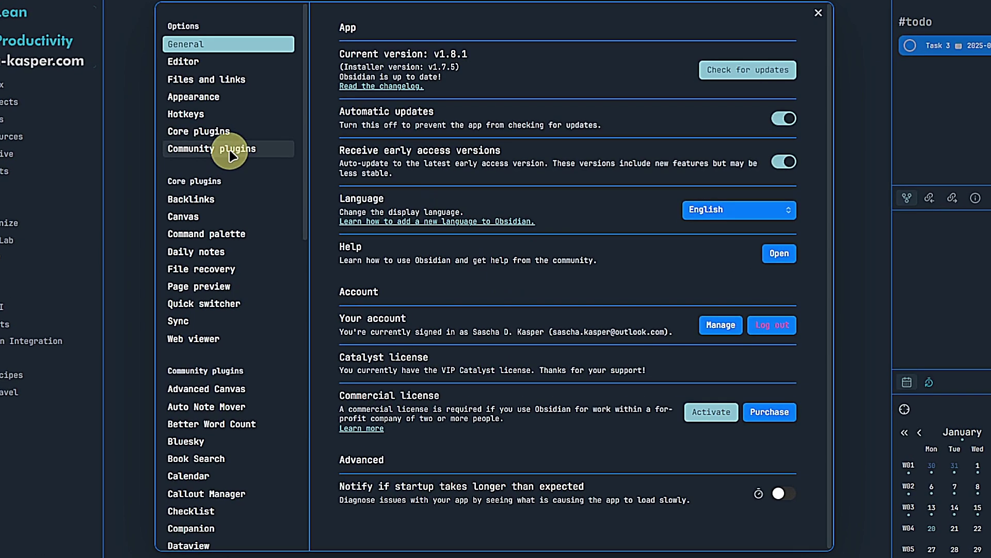
click(227, 151)
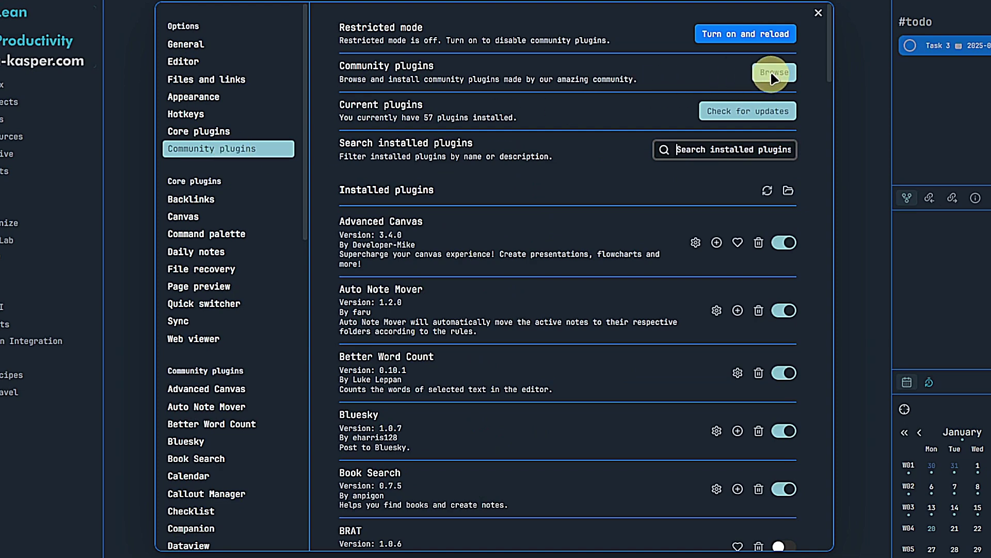
click(773, 78)
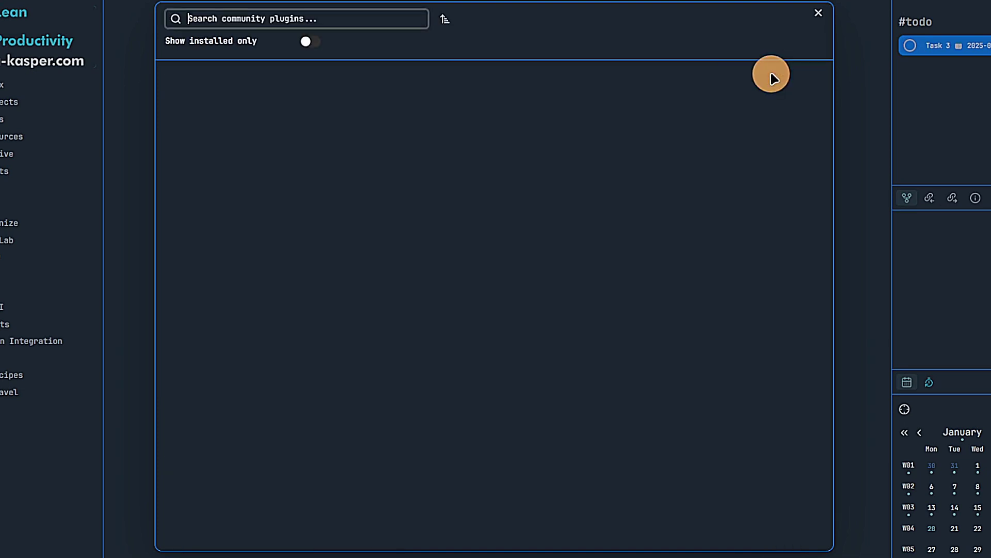
text(tasks)
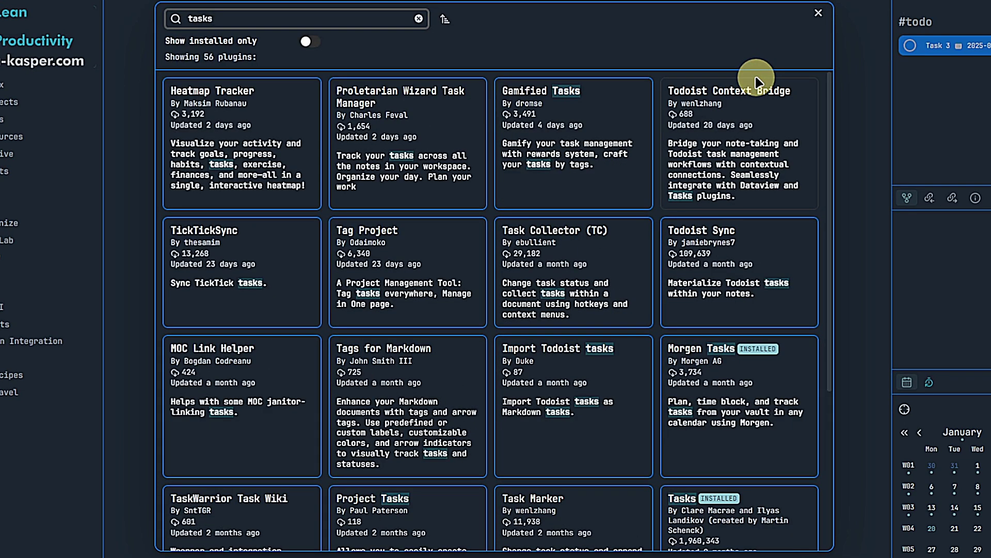
scroll(780, 258, down, 5)
click(786, 252)
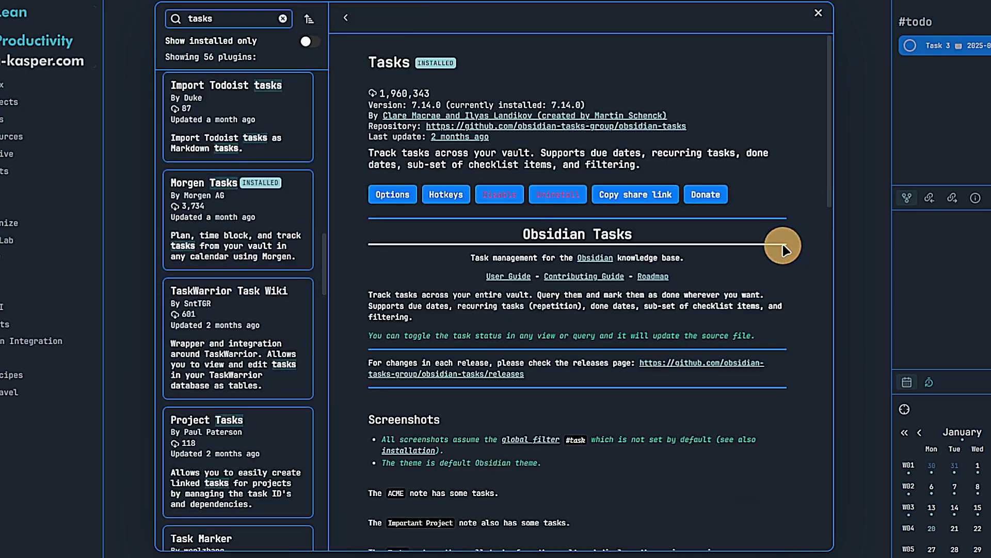
click(400, 196)
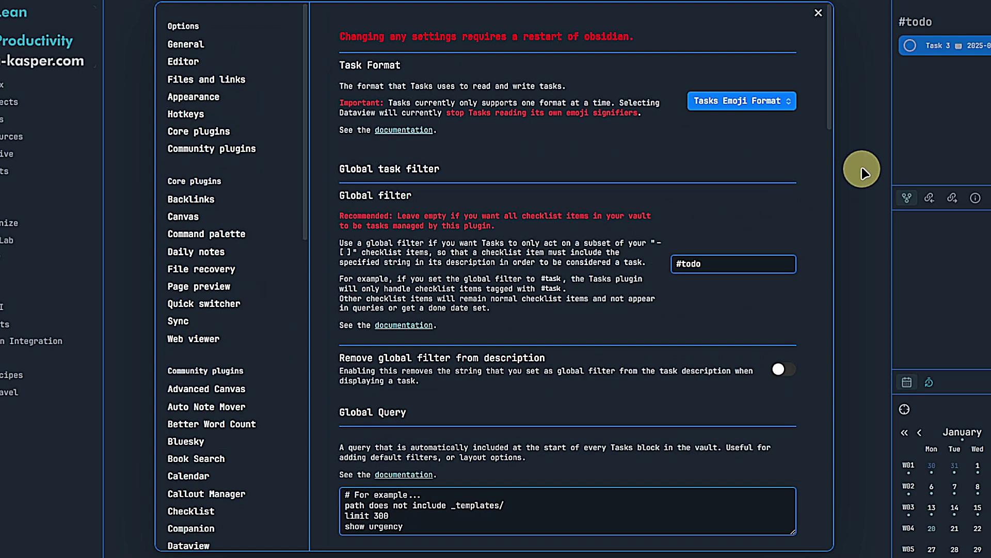
- Open the Morgen Tasks plugin options via a 'morgen' search and set task ID hiding to Hide completely
click(243, 149)
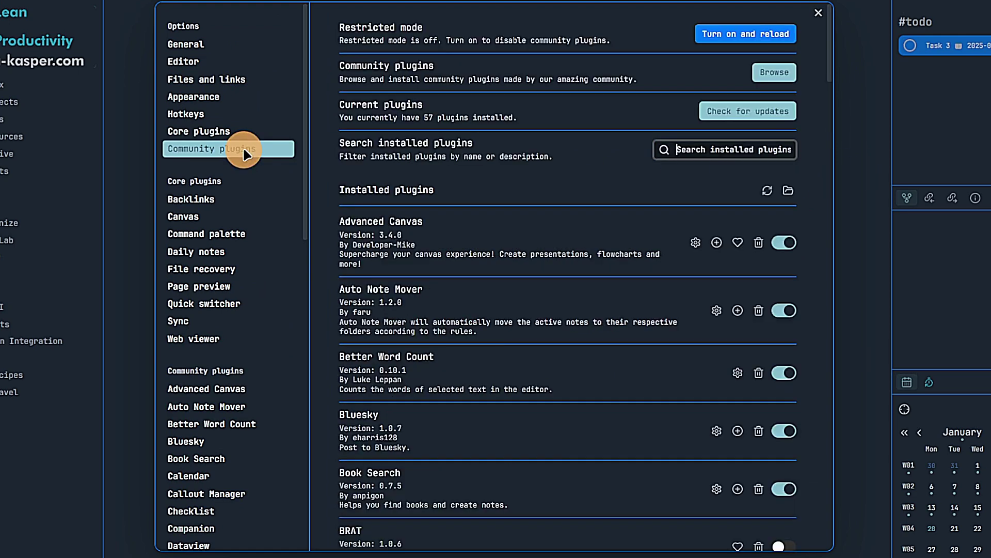
click(777, 72)
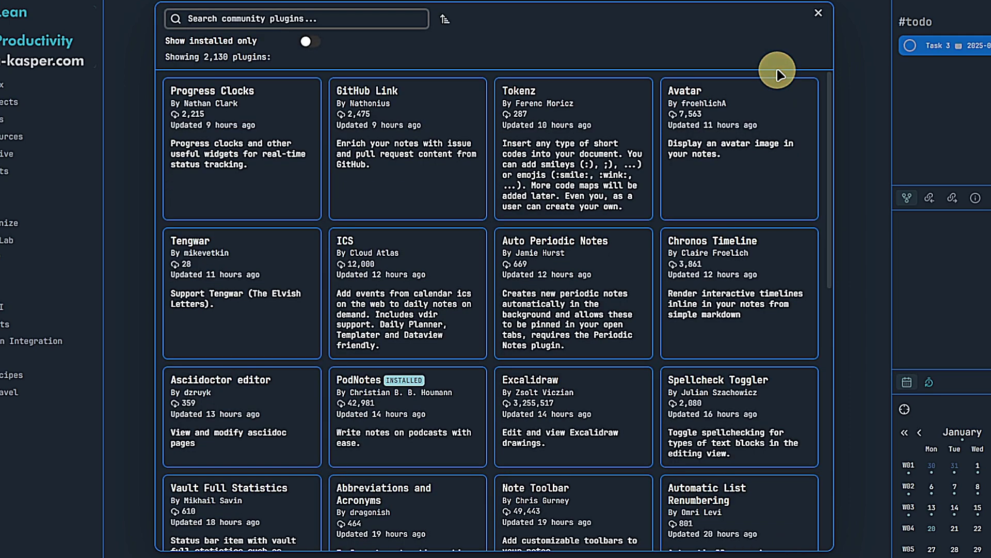
text(morgen)
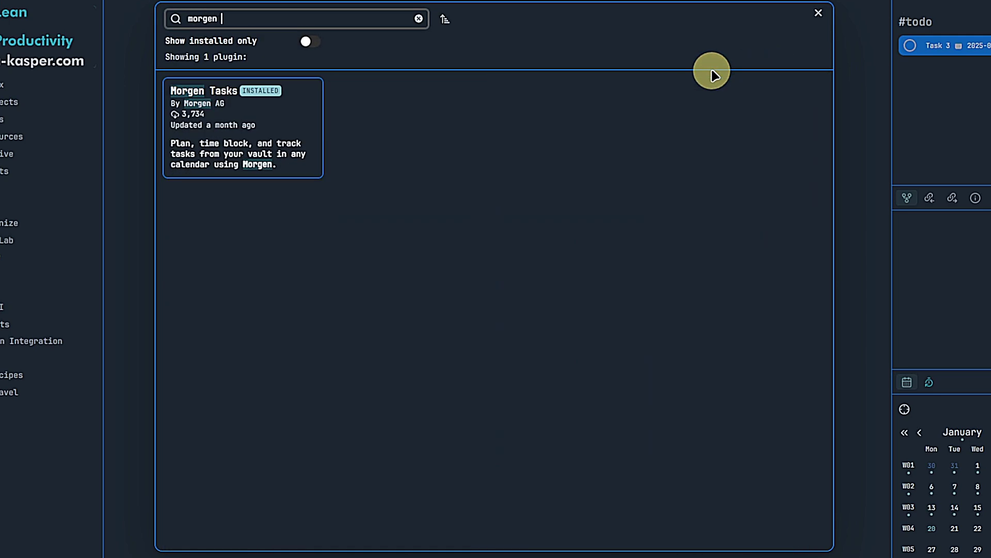
click(288, 118)
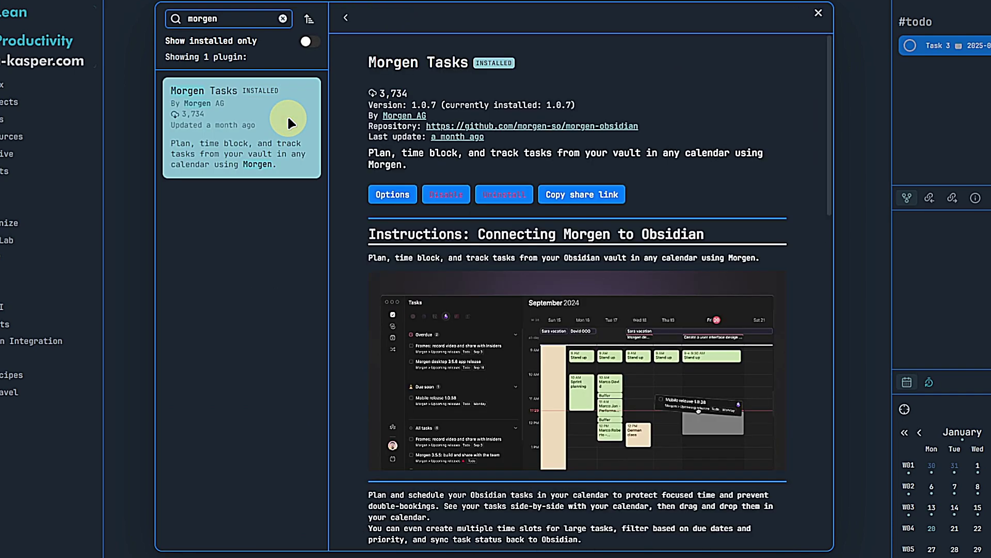
click(388, 195)
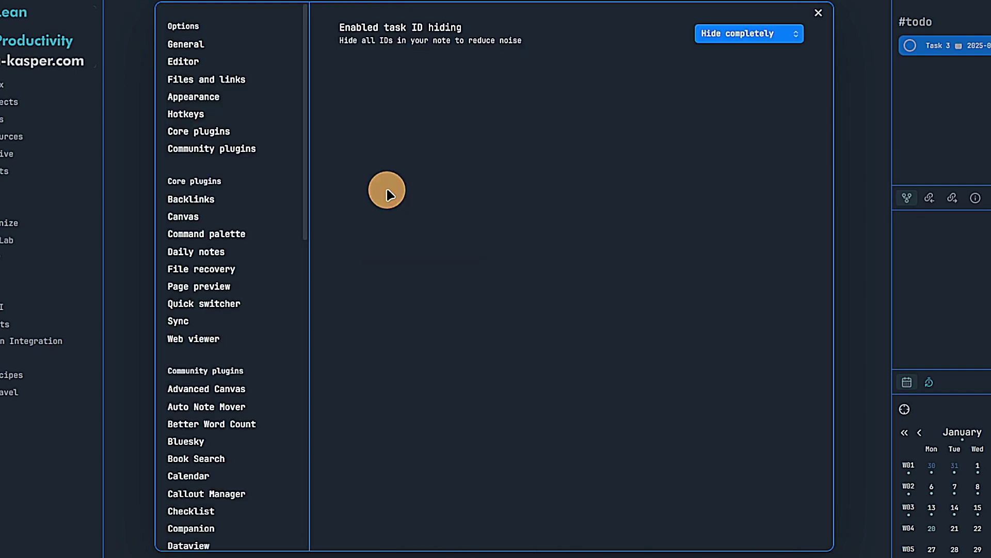
click(795, 34)
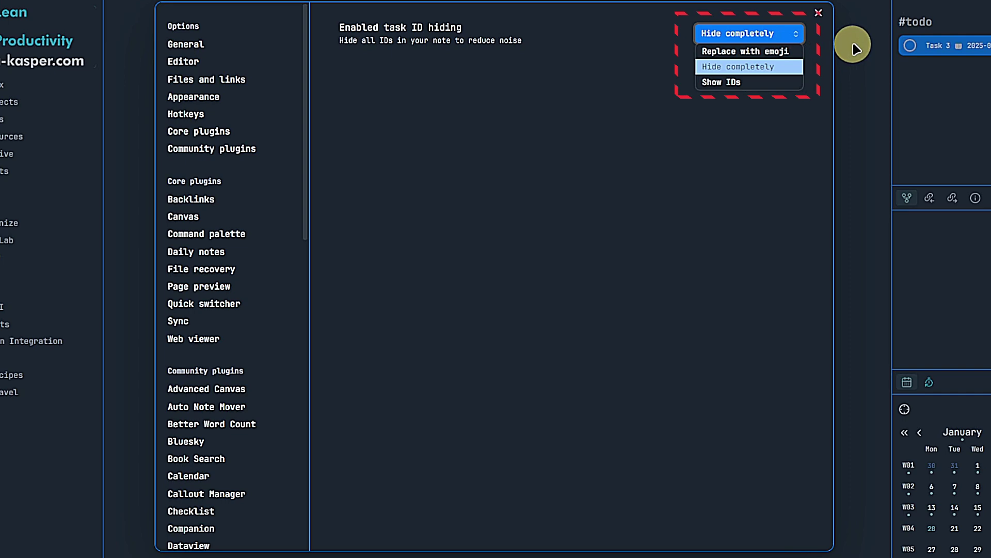
click(804, 144)
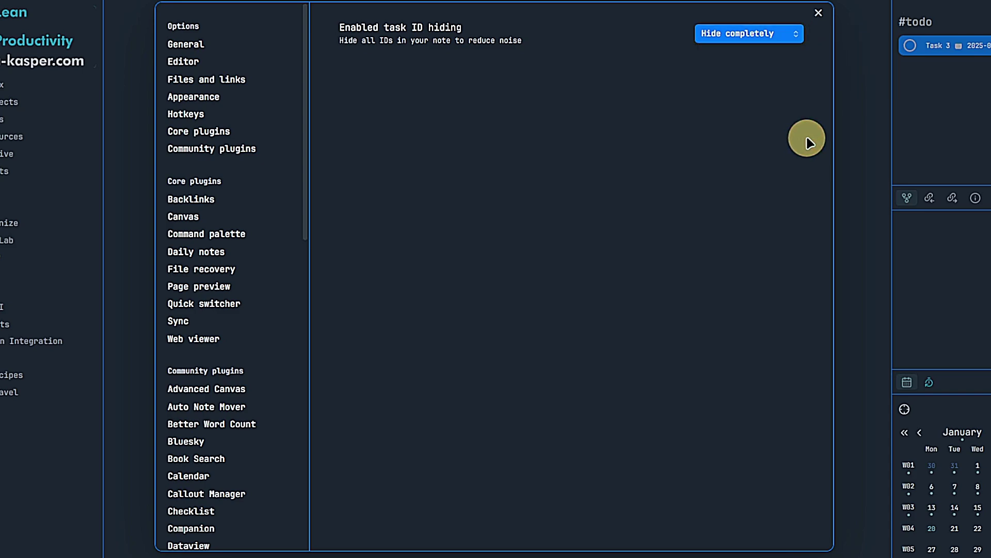
- Close Obsidian settings, sign up on morgen.so, and download the Morgen Windows installer
click(819, 12)
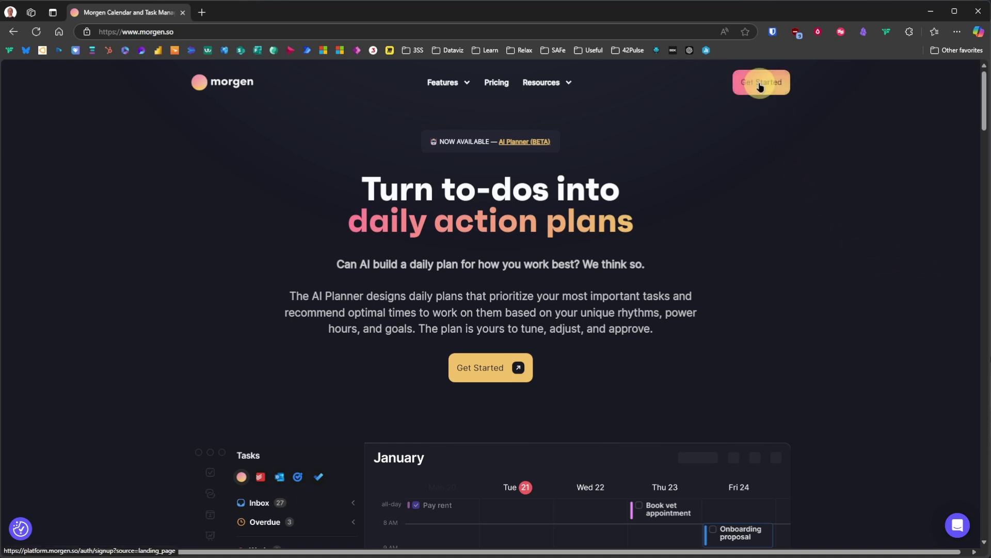
click(760, 86)
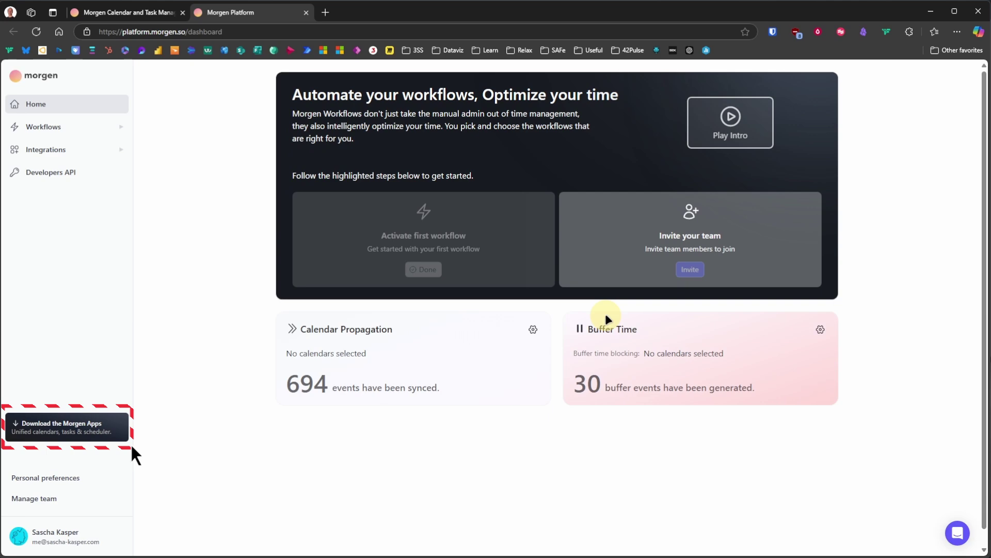
click(95, 427)
click(416, 234)
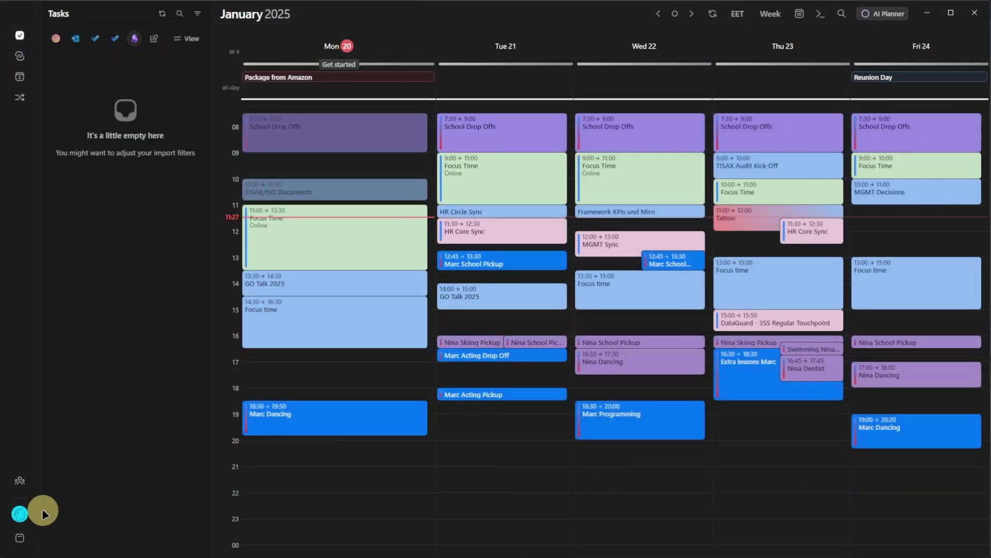
click(20, 515)
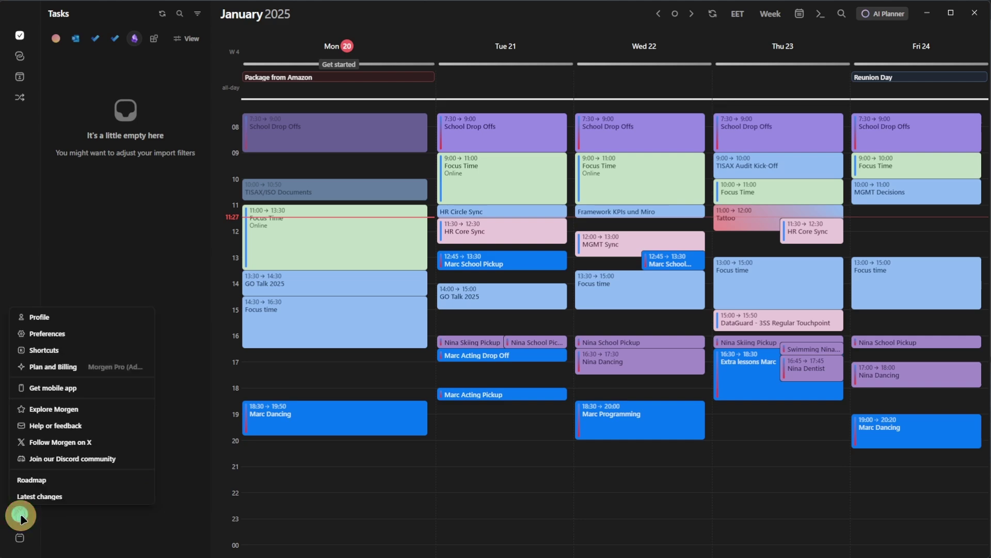
- Connect the Lean Notes vault under Obsidian in Morgen Preferences and scroll through its import settings
click(89, 334)
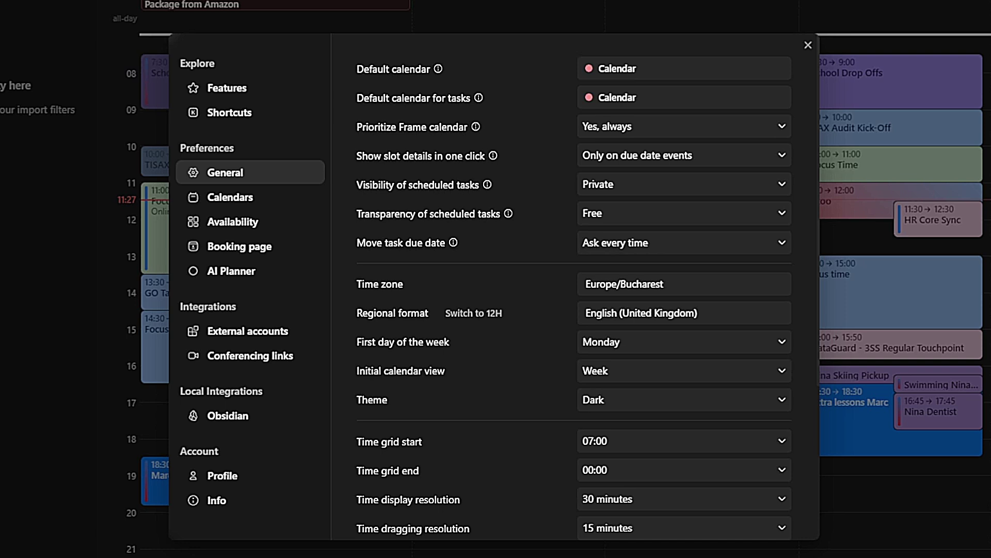
click(258, 418)
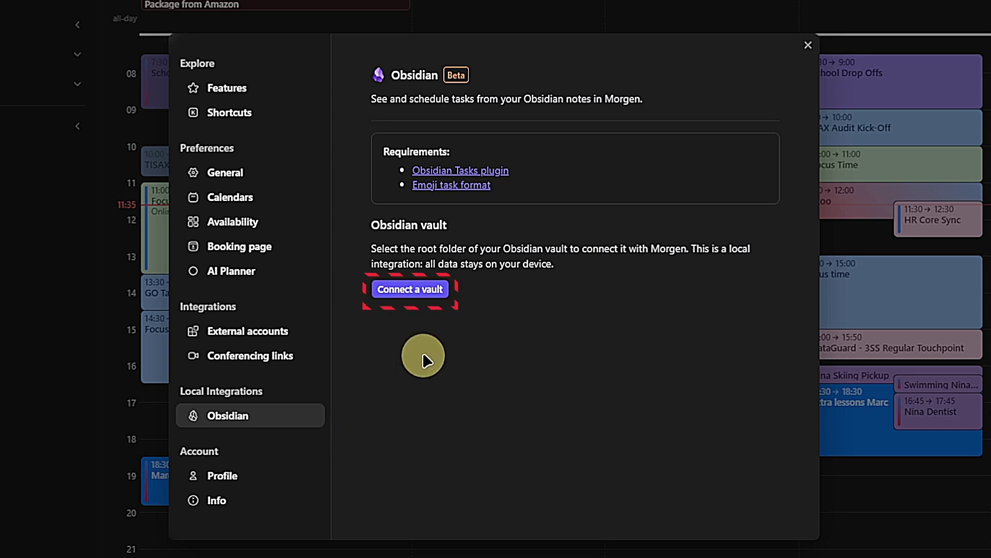
click(410, 289)
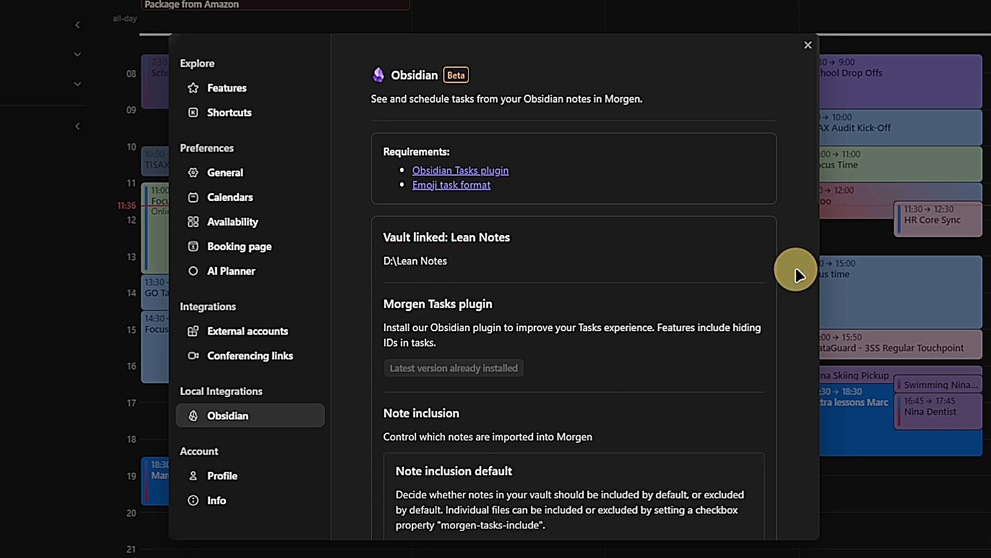
scroll(795, 267, down, 7)
scroll(795, 267, down, 1)
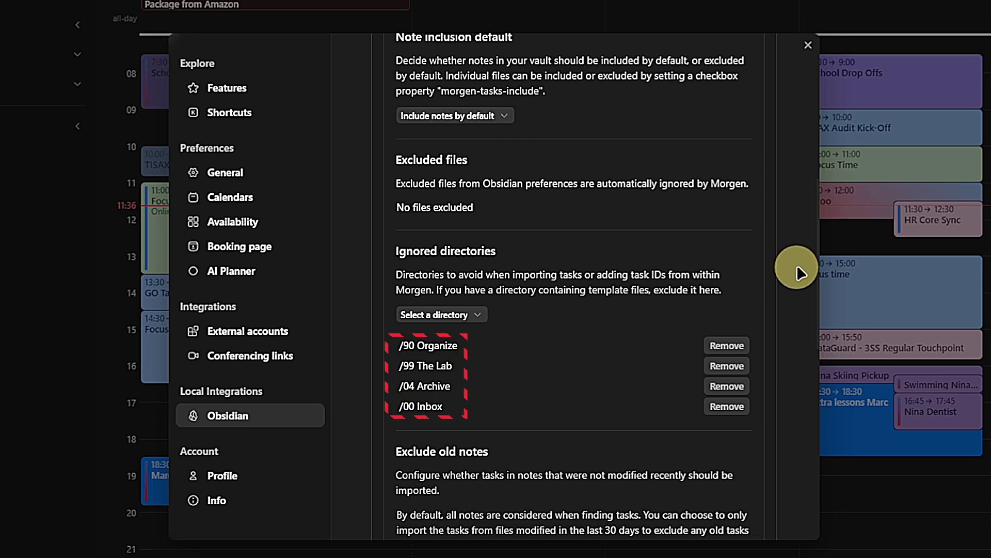
scroll(798, 266, down, 8)
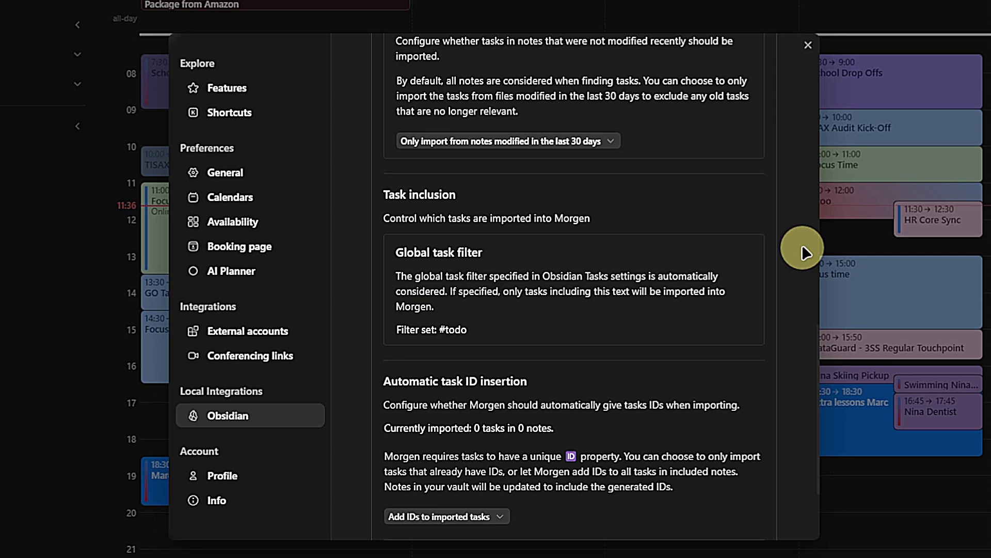
scroll(803, 252, down, 3)
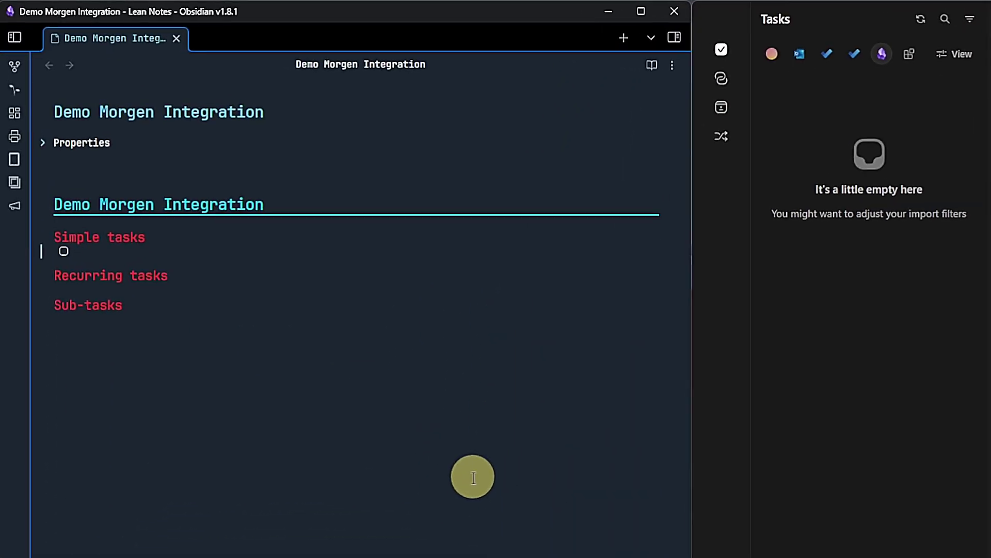
- Add 'Task 1' as a checkbox under Simple tasks in the Obsidian note
text(Task 1)
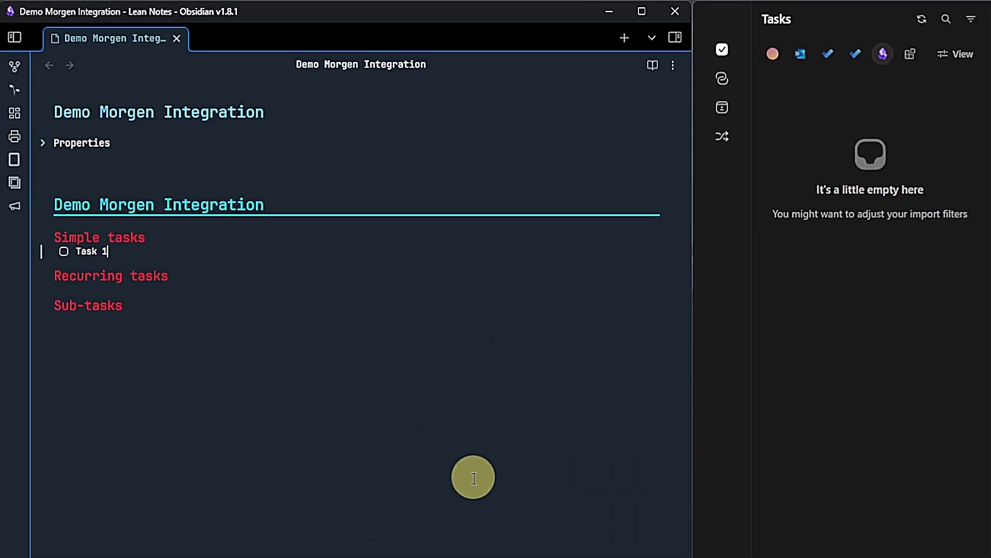
key(Return)
key(BackSpace)
key(BackSpace)
click(818, 298)
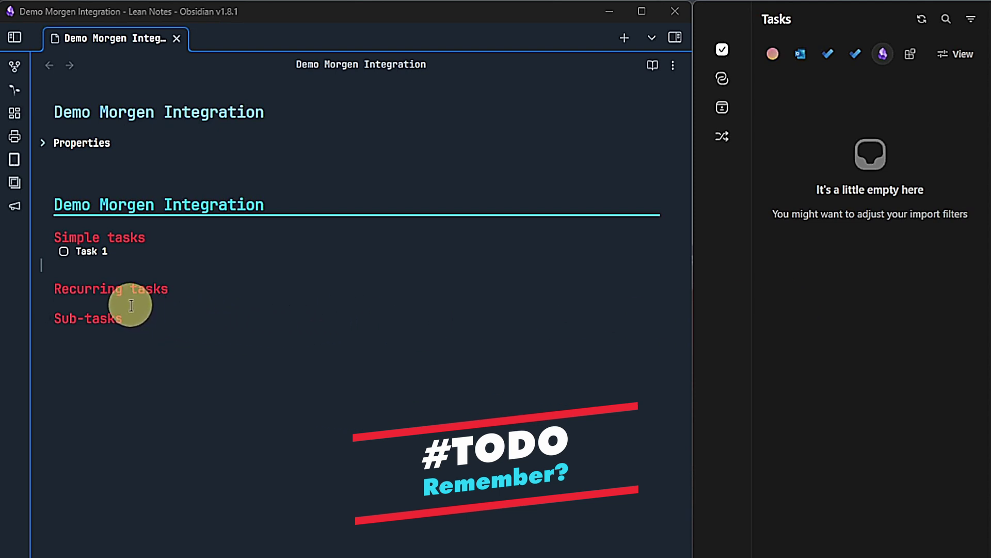
- Tag the tasks with #todo, refresh Morgen's list, and complete Task 3 from Morgen
click(77, 251)
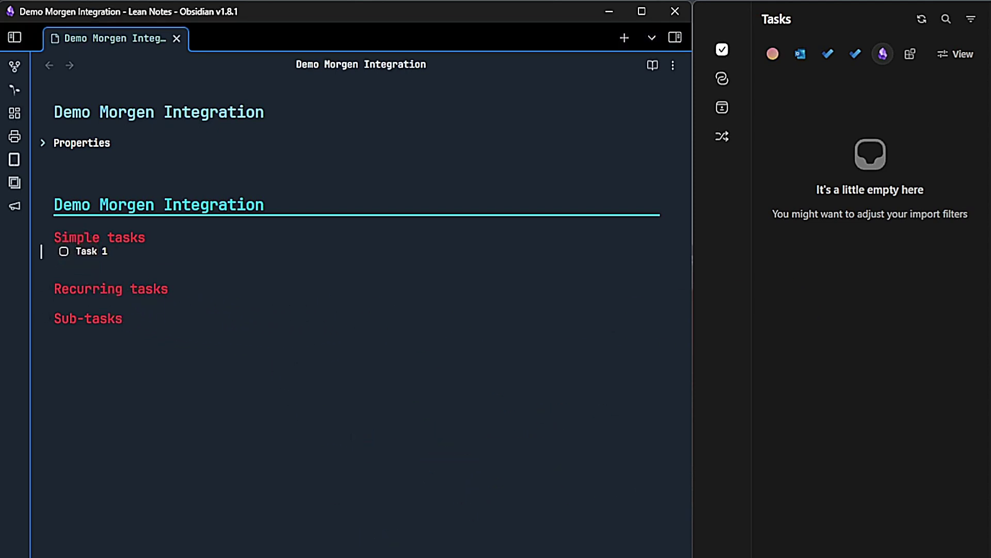
text(#todo)
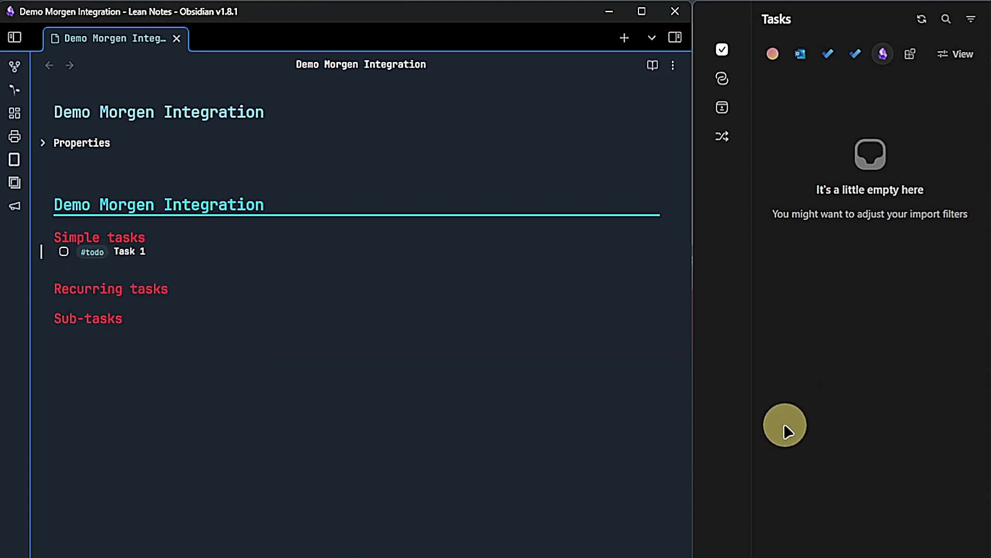
click(621, 478)
click(844, 464)
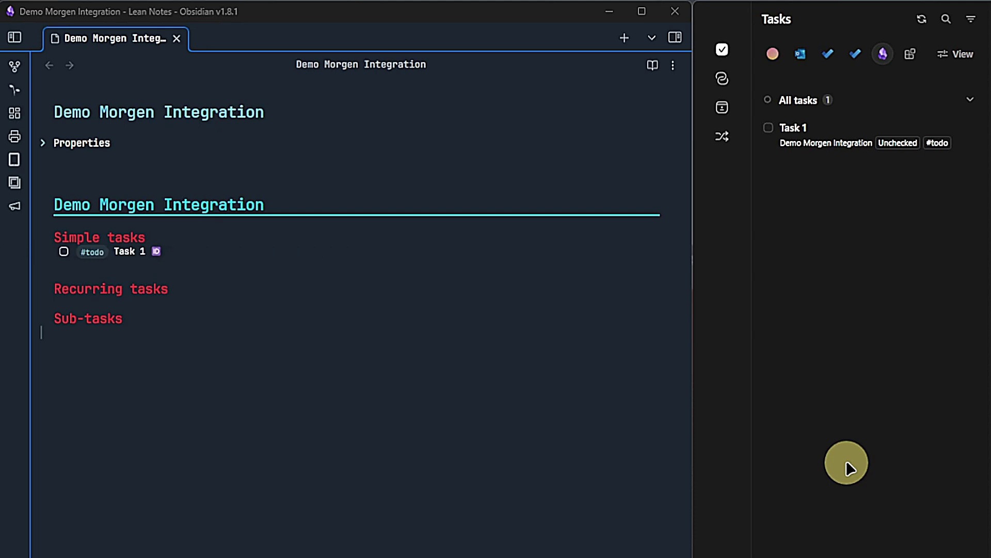
key(ctrl+e)
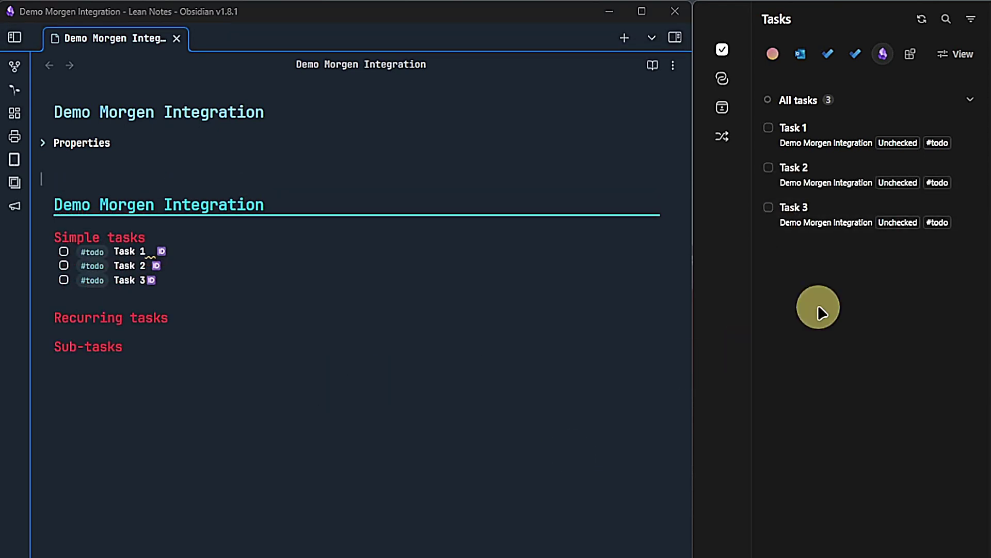
click(768, 207)
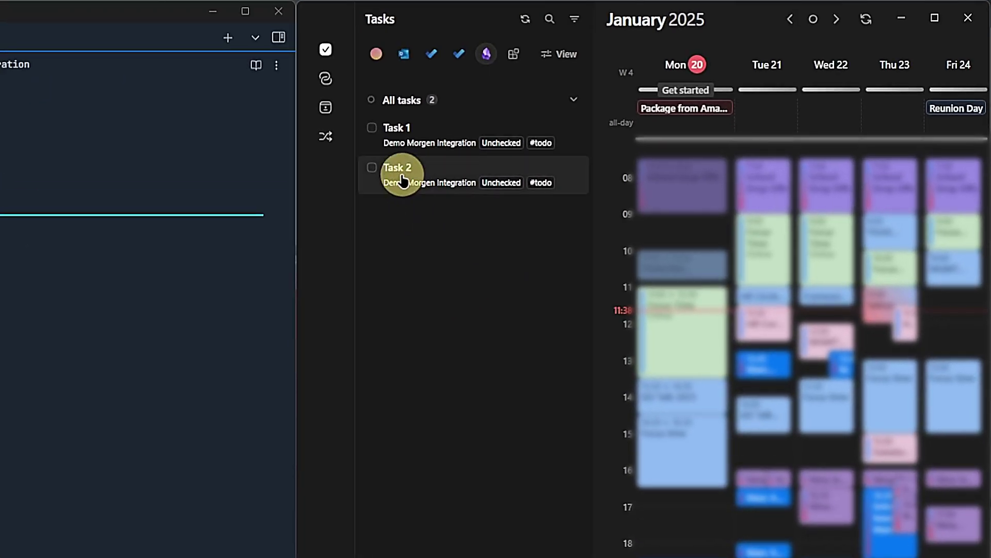
drag(397, 173, 655, 517)
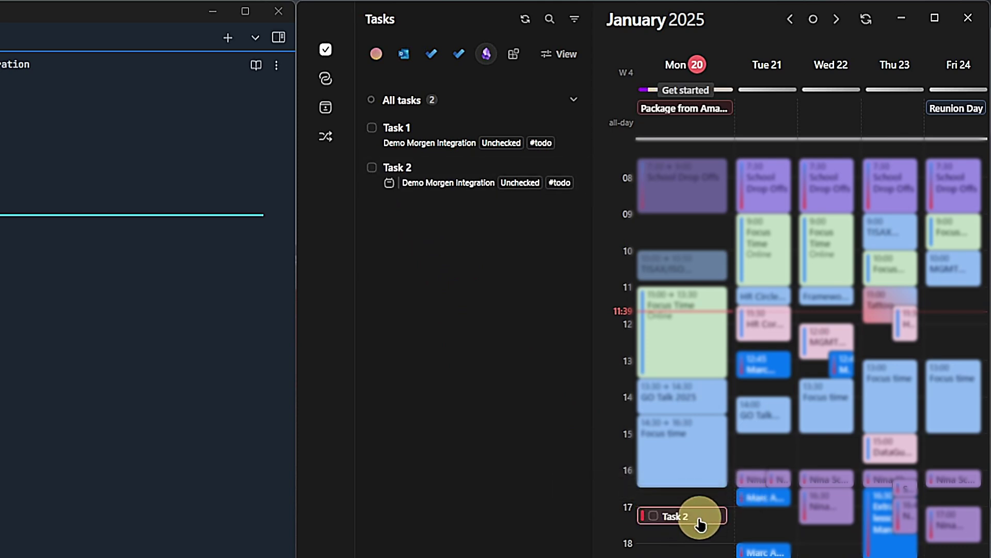
drag(700, 525, 707, 543)
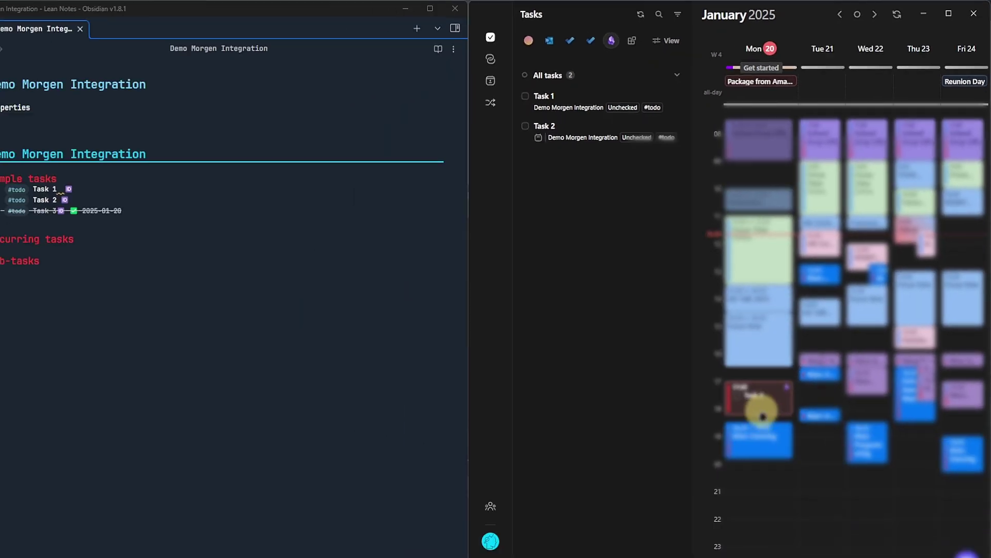
click(653, 525)
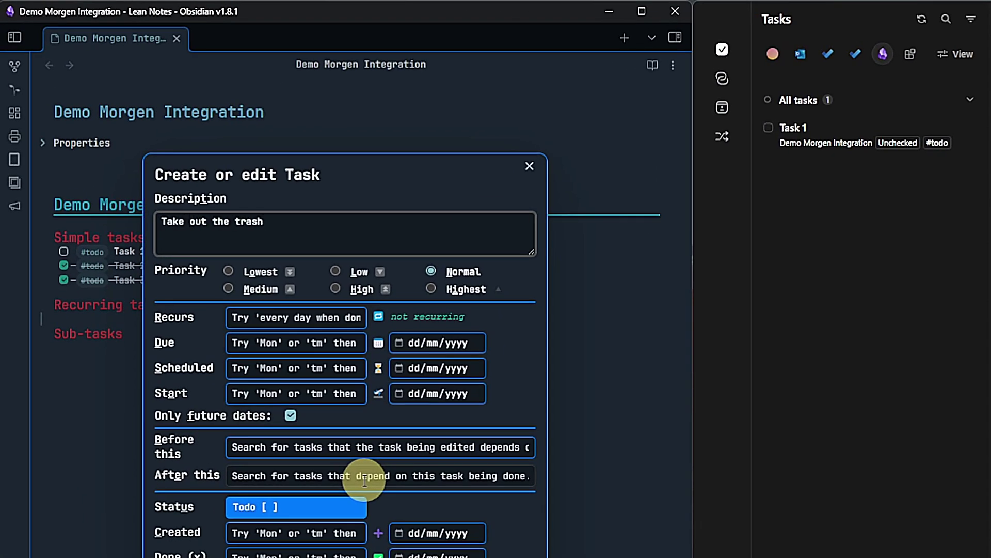
- Give 'Take out the trash' recurrence 'every monday' and due 'monday' (2025-01-20), then apply
click(259, 317)
text(every monday)
click(342, 351)
text(monday)
click(514, 379)
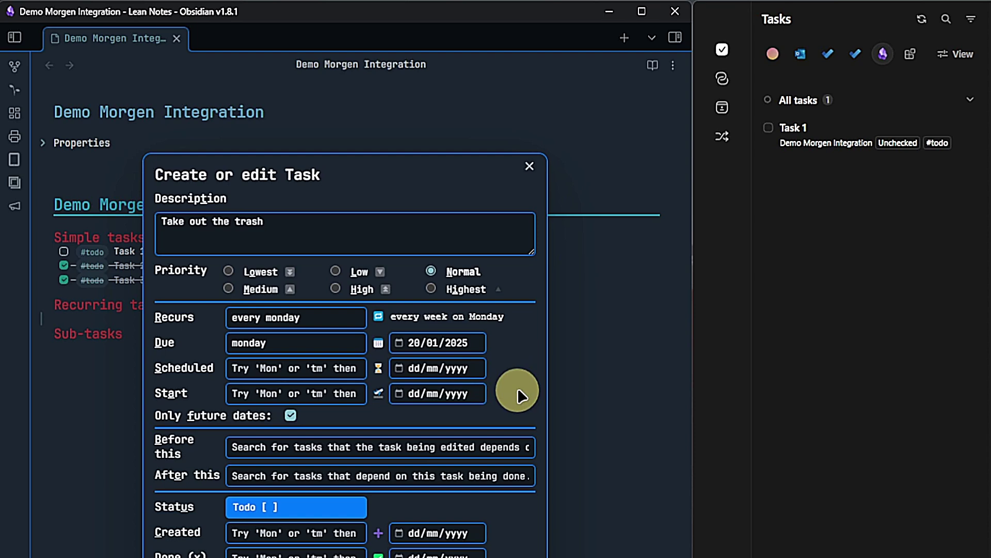
click(478, 553)
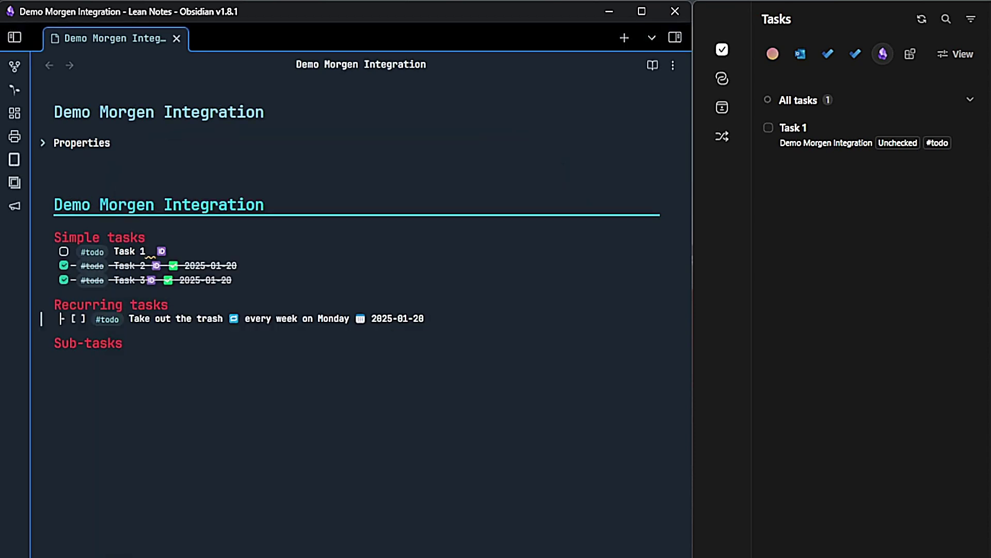
click(484, 361)
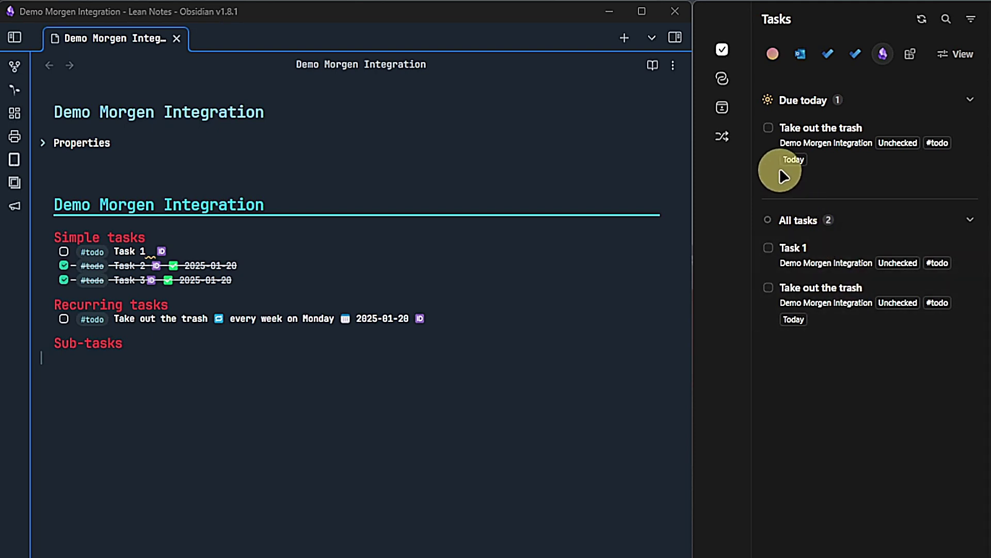
- Tick the trash task done twice in Morgen, rolling it to Monday 3 February 2025
click(769, 132)
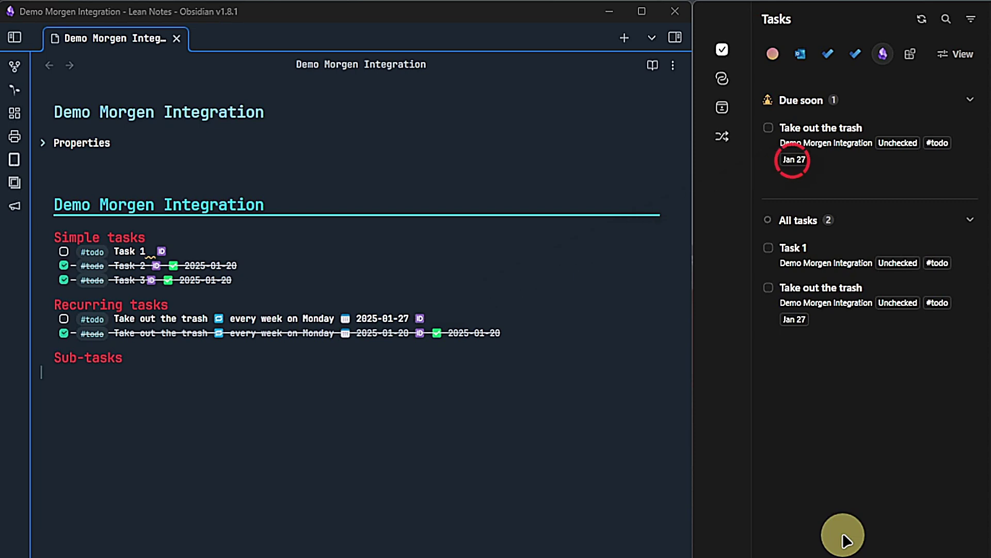
click(64, 318)
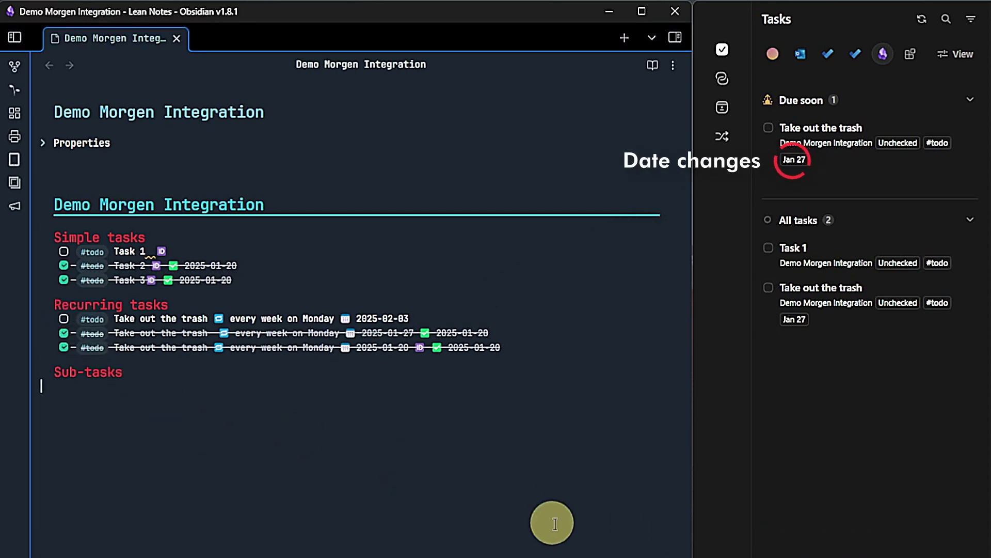
click(830, 528)
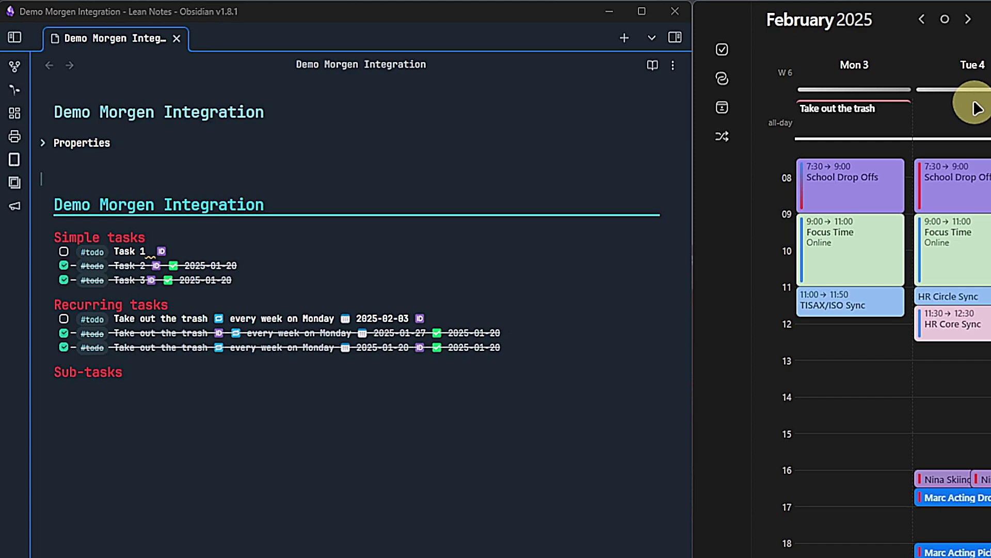
- Type #todo tasks Main 1 and Main 2 in the note, each with Tab-indented sub-tasks such as Sub 1.1
click(233, 420)
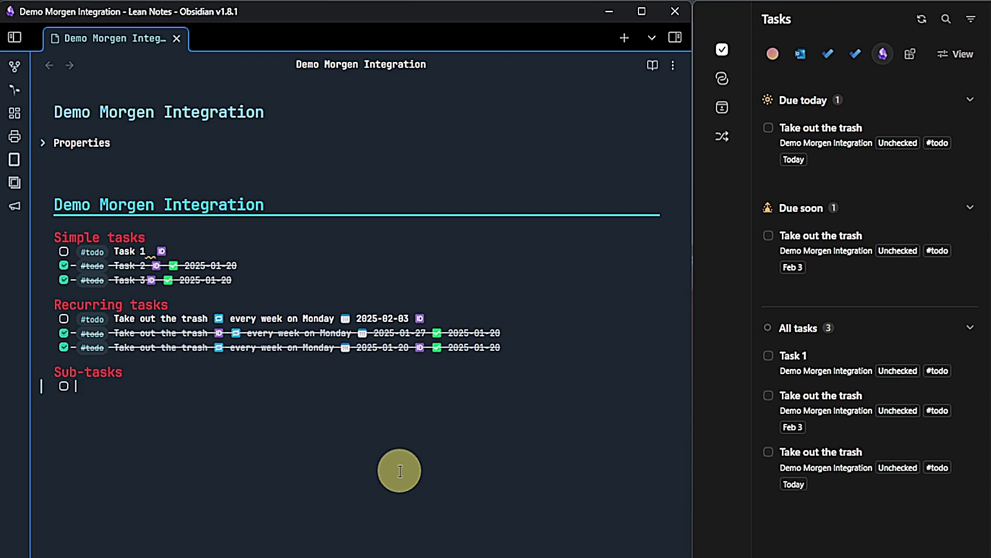
text(#todo Main 1)
key(Return)
key(Tab)
text(#todo Sub 1.1)
key(Return)
text(#todo Sub )
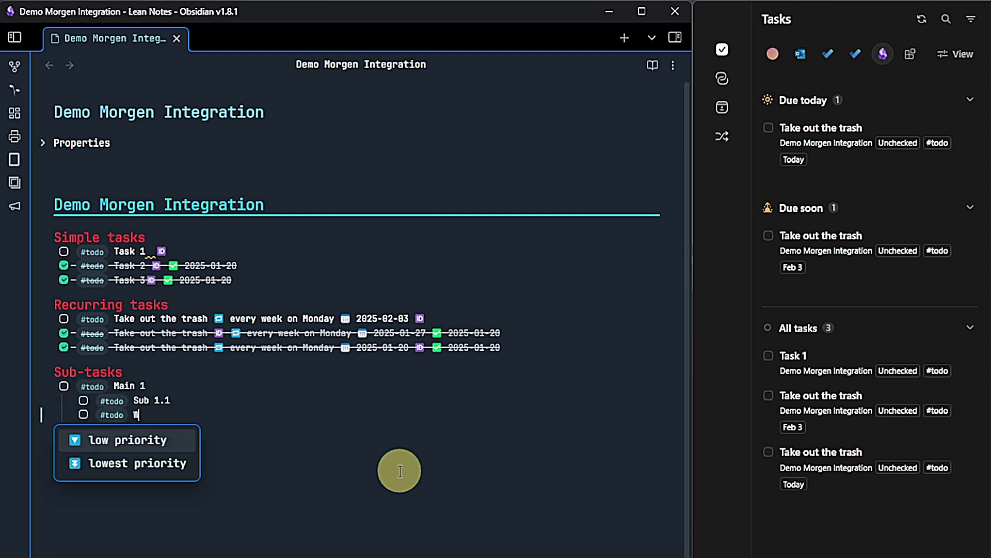
text(#todo Main 2)
key(Return)
key(Tab)
text(#todo)
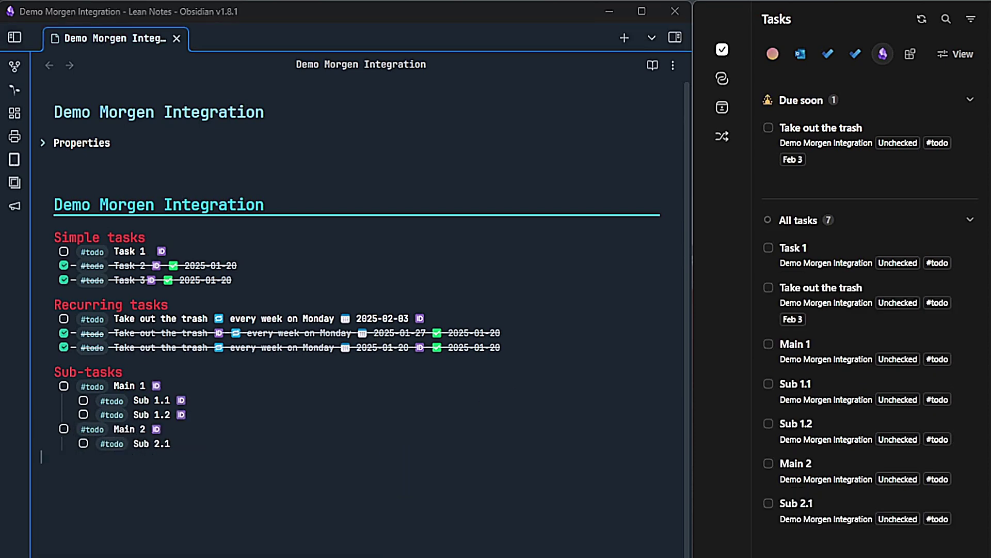
- Mark Main 1 and Sub 1.1 done in Morgen's task list and Main 2 done in the note
click(768, 344)
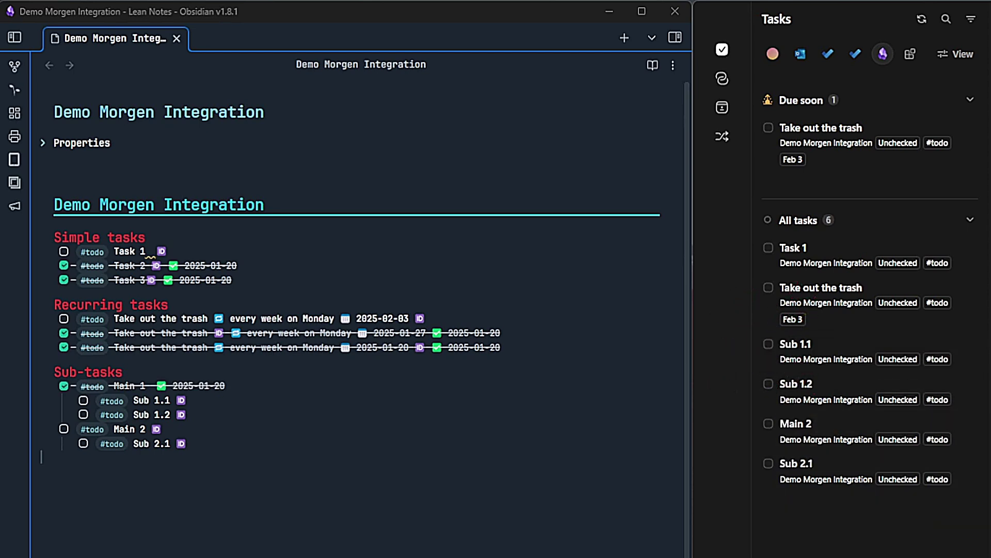
click(64, 428)
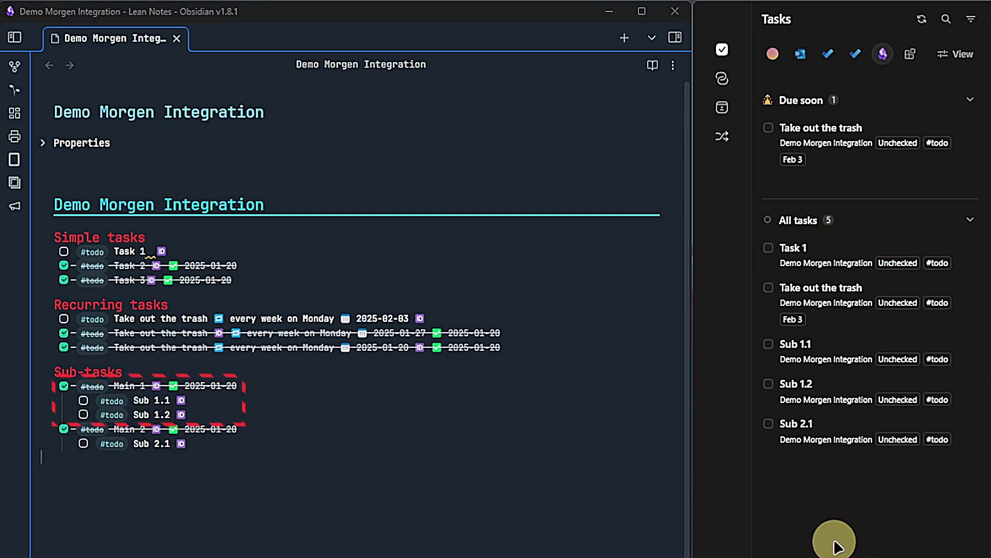
click(769, 343)
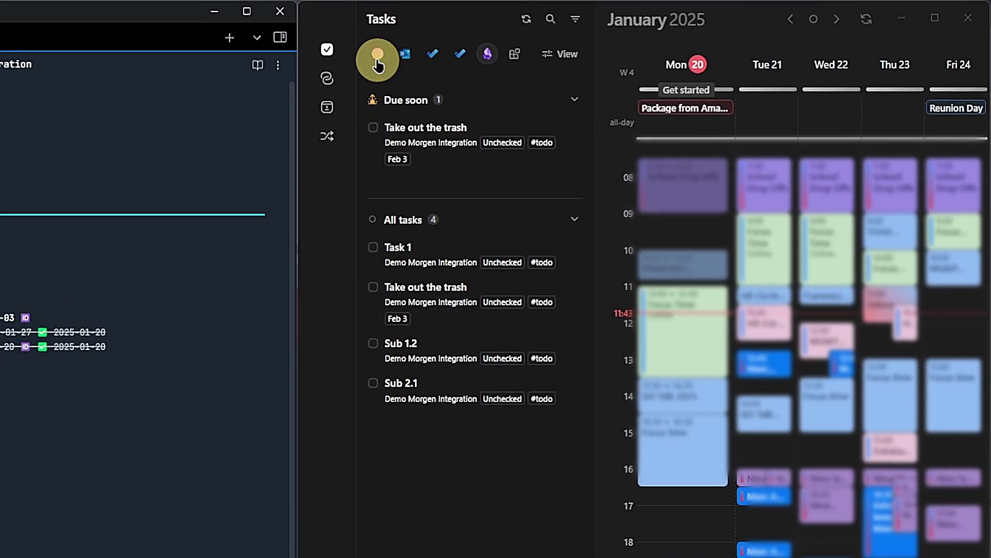
- Group tasks by due date with an Inbox, add a 'Main 1' Inbox task, and discard the empty sub-task entry
click(552, 39)
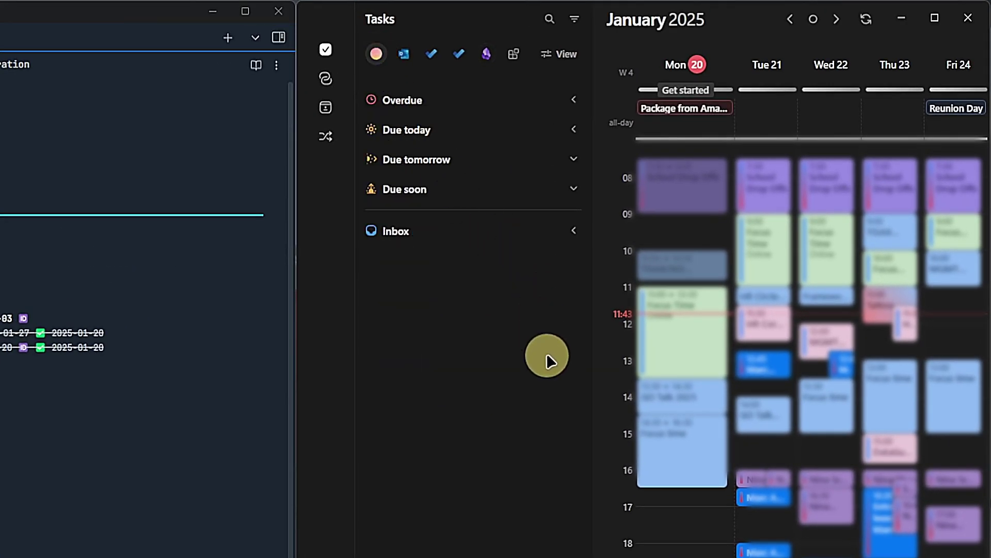
click(558, 231)
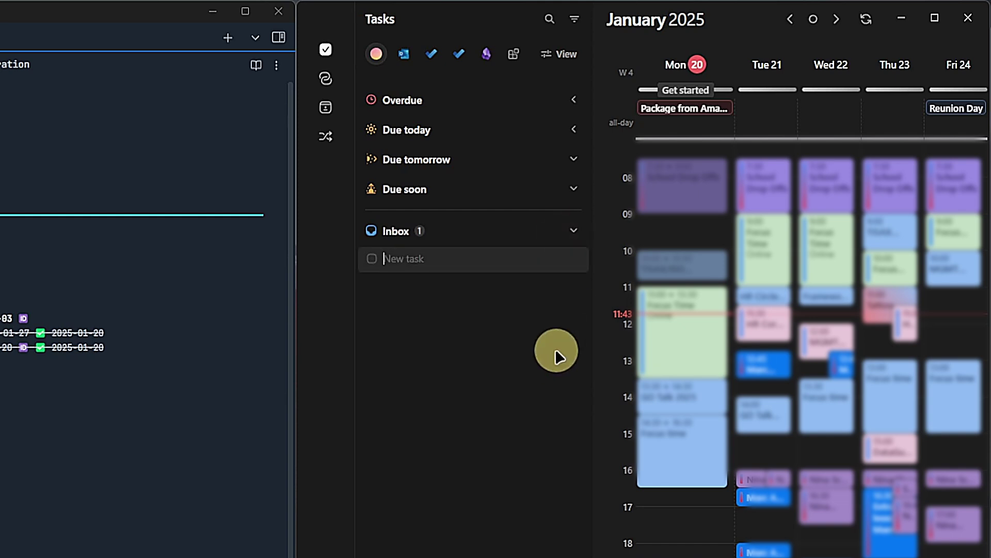
text(Main 1)
key(Return)
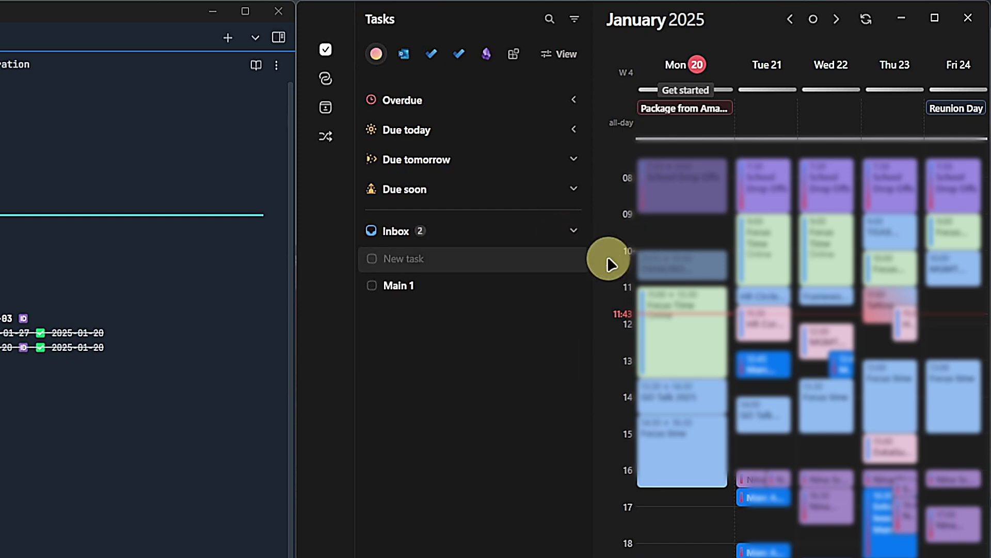
key(Tab)
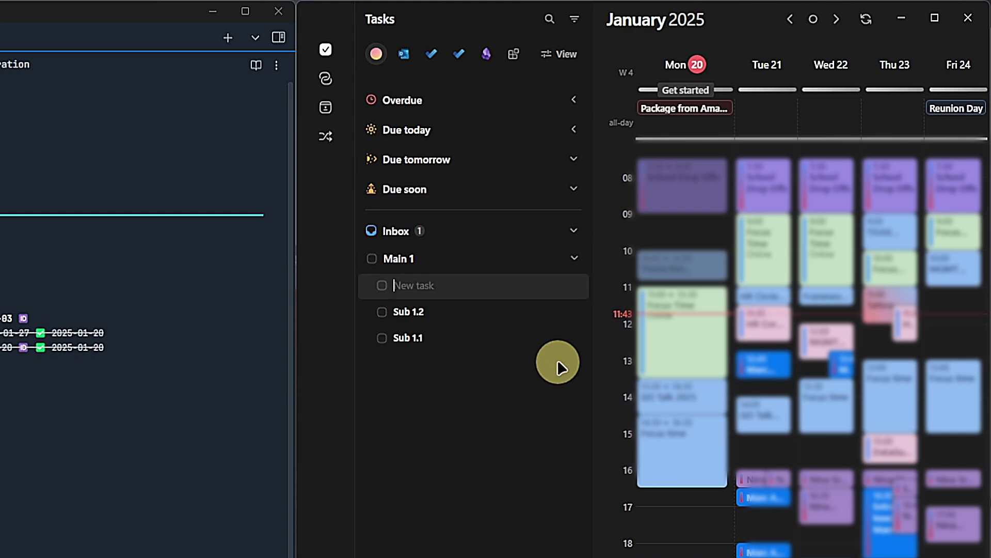
click(515, 429)
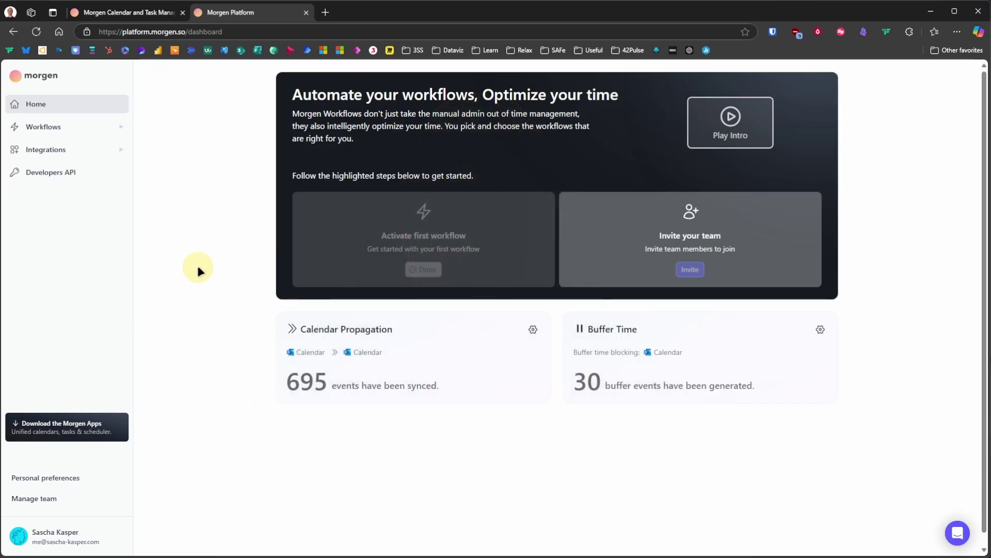
- Open the Calendar Propagation workflow's settings from My workflows
click(105, 127)
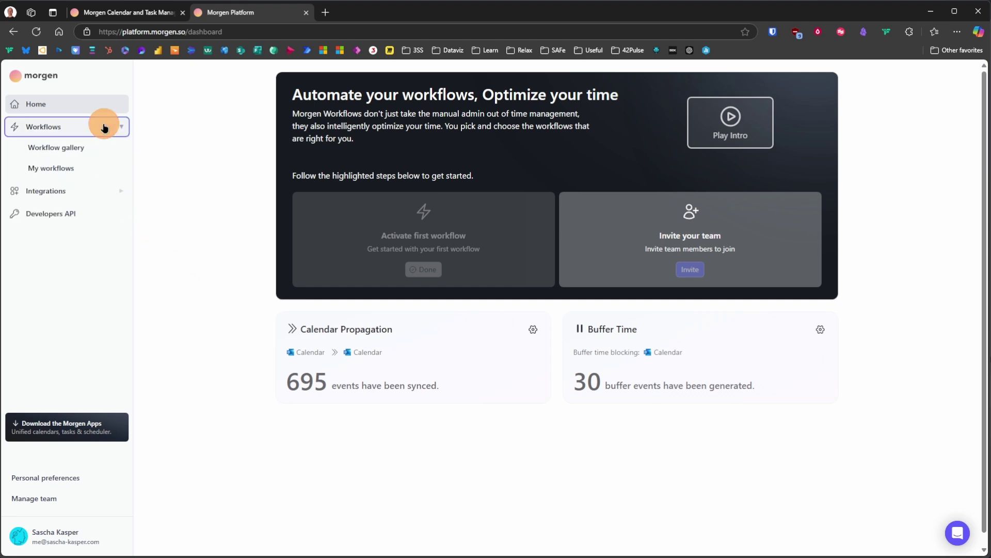
click(92, 168)
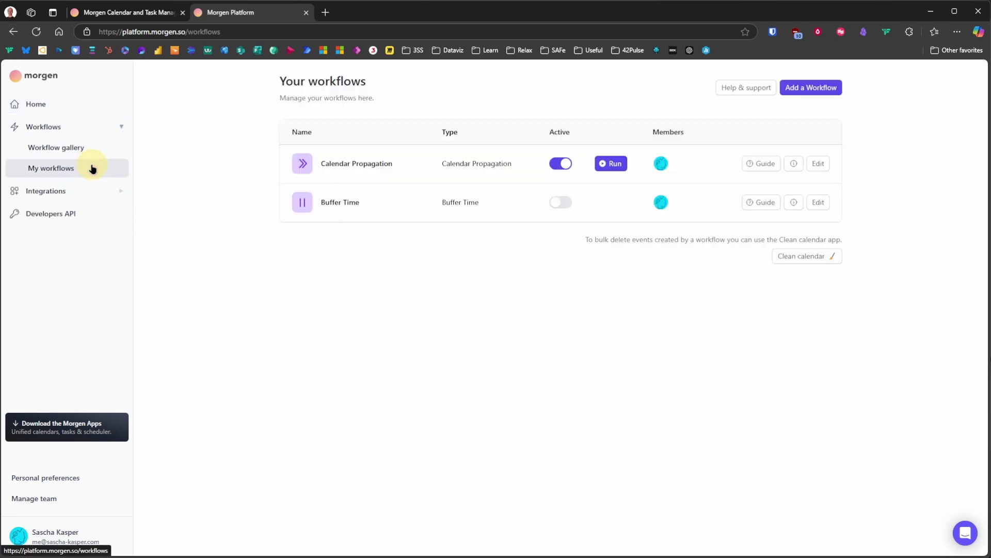
click(816, 166)
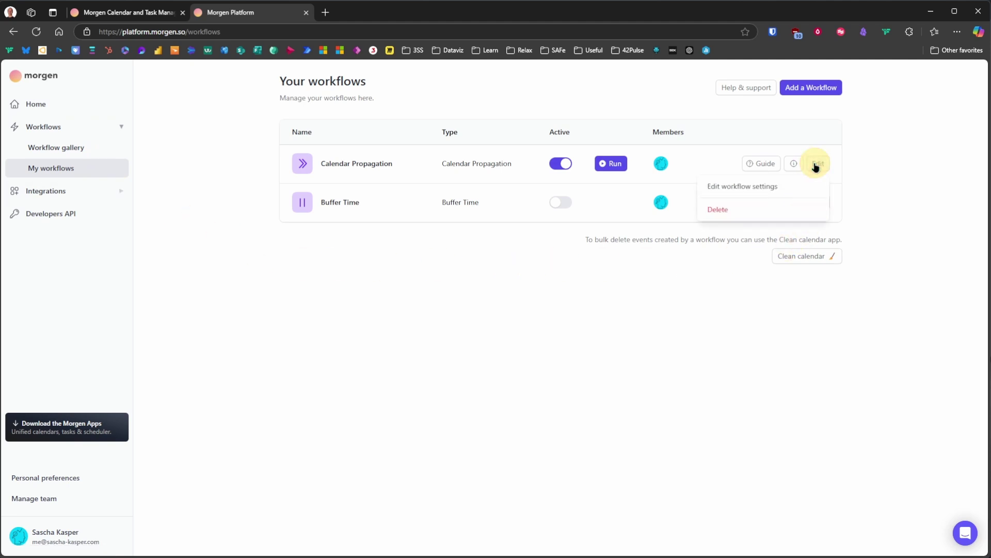
click(769, 191)
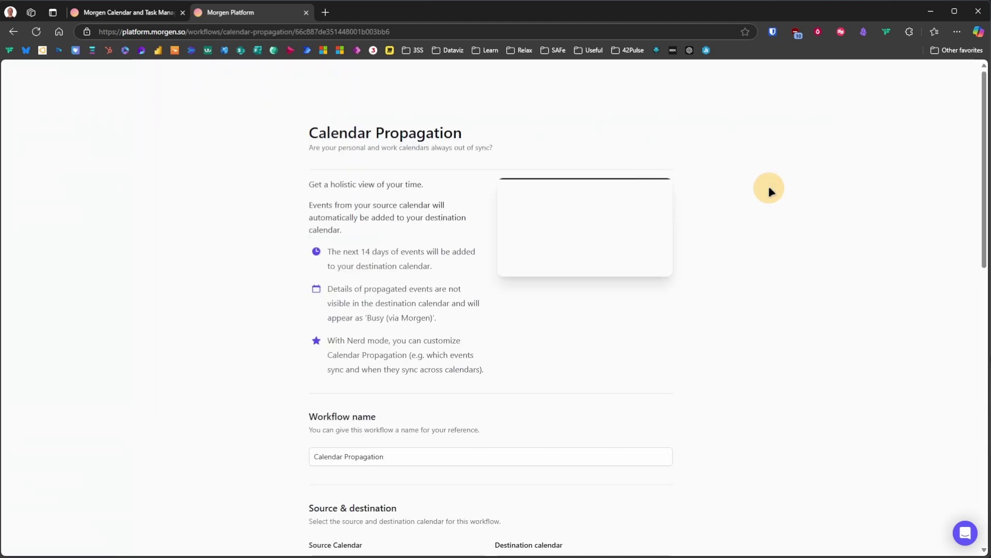
drag(983, 126, 983, 262)
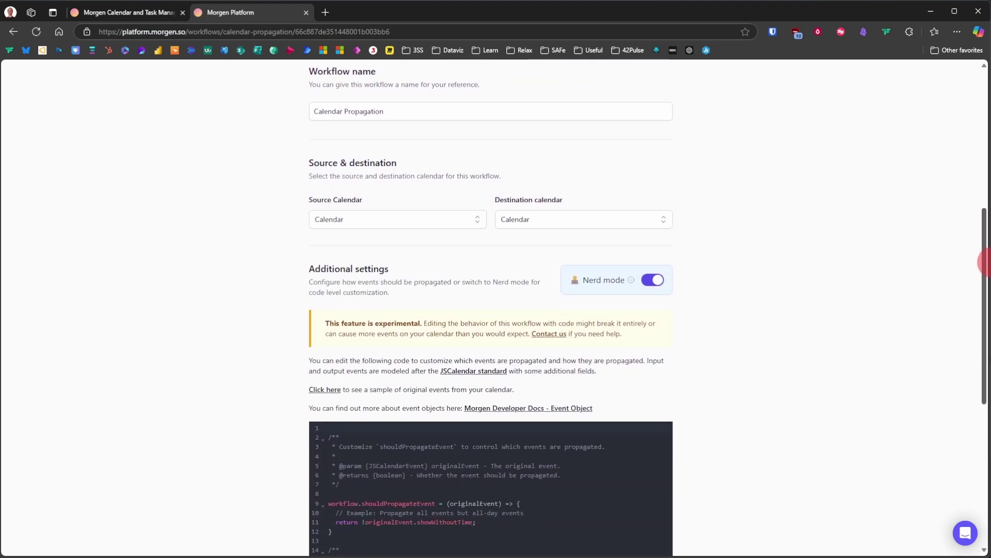
- Review the source and destination calendar lists without changing either
click(476, 218)
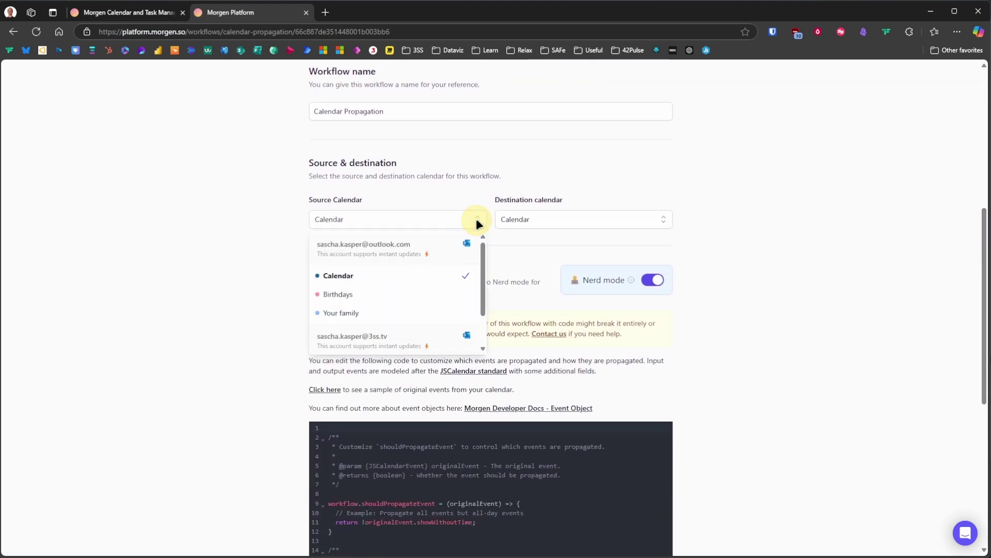
click(662, 218)
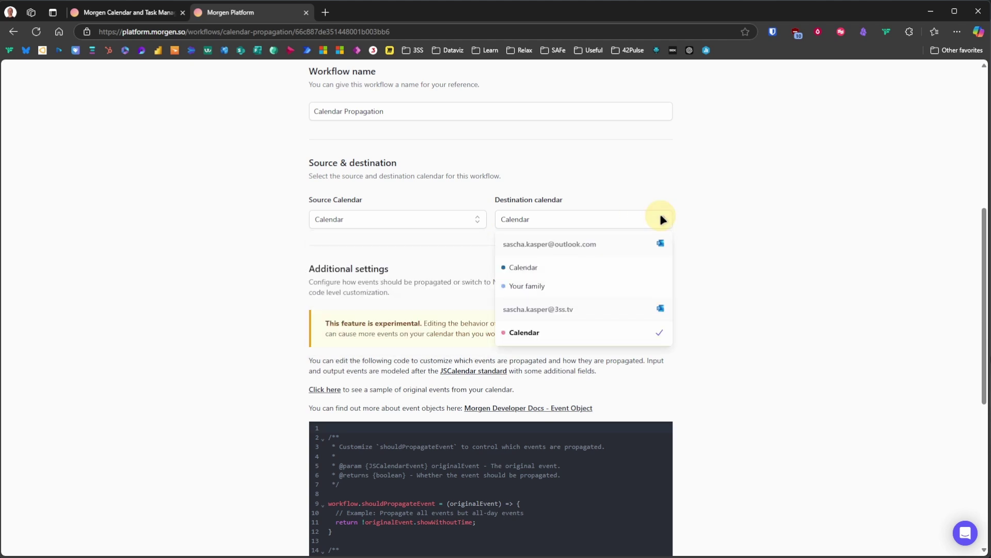
click(662, 219)
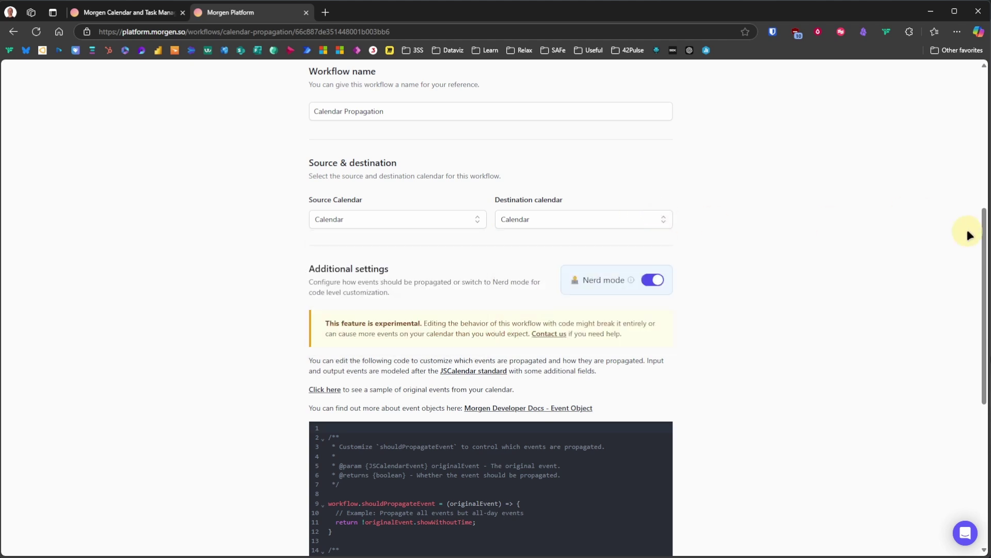
drag(982, 248, 984, 380)
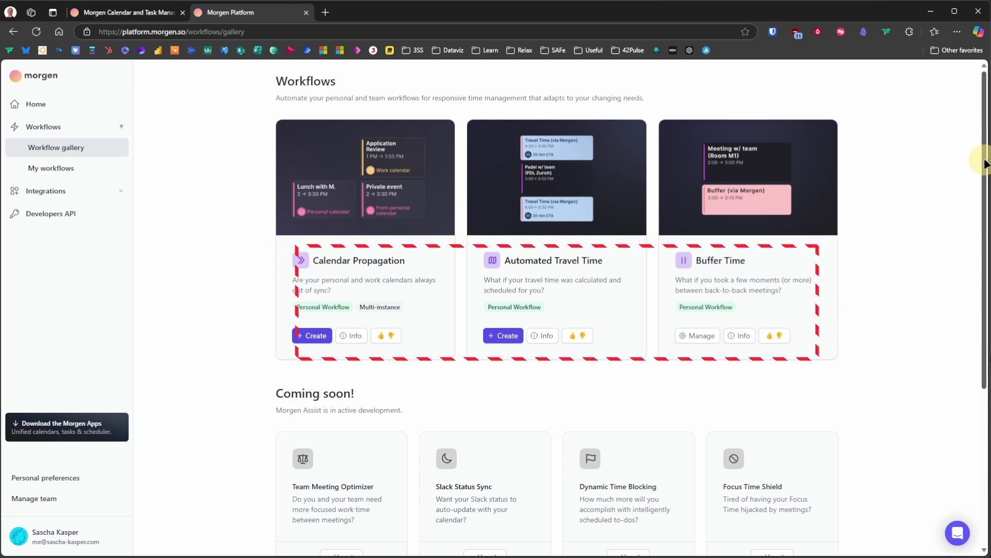
drag(985, 164, 987, 289)
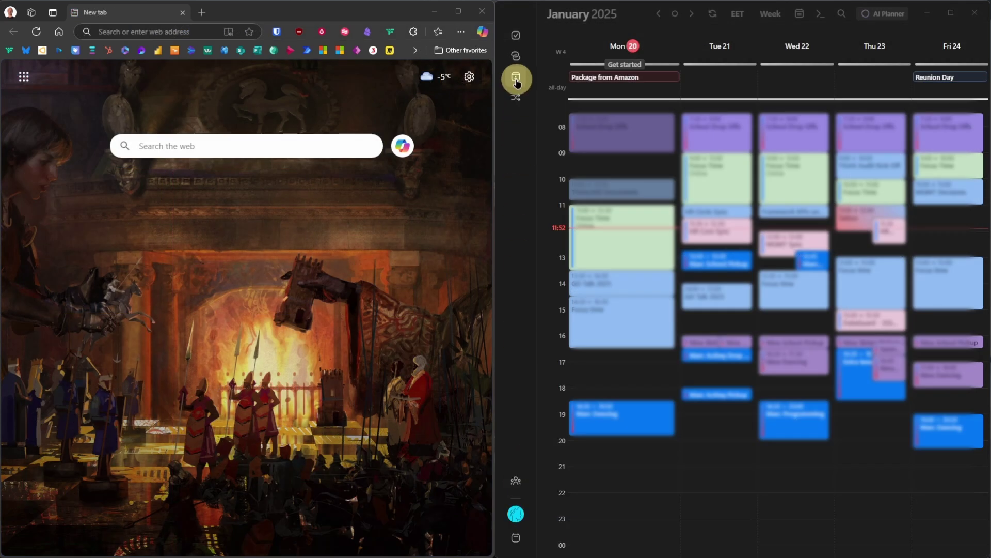
- Copy Morgen's booking page link and load it in the browser
click(517, 81)
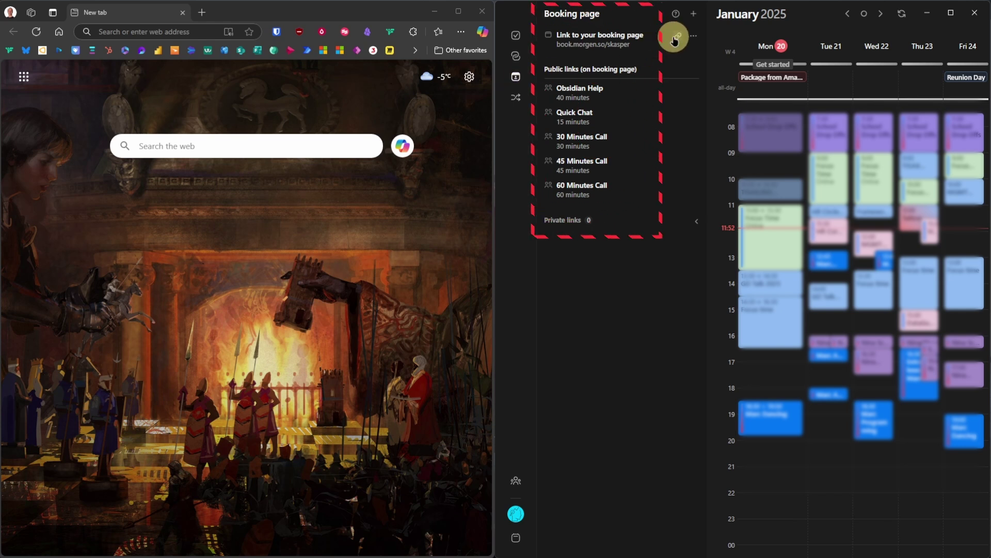
click(673, 38)
click(185, 32)
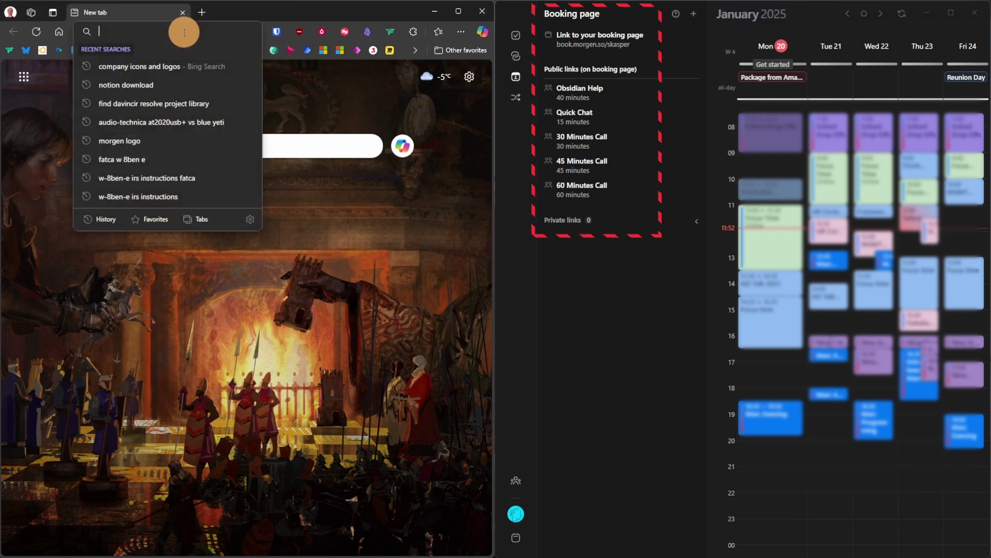
key(ctrl+v)
key(Return)
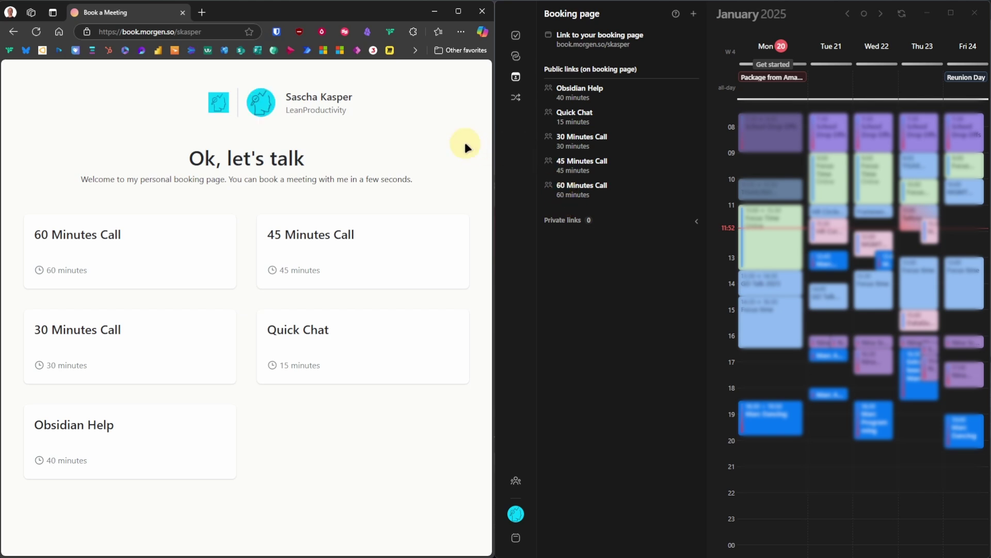
- Choose an Obsidian Help meeting on Wednesday 22 January at 15:15
click(130, 426)
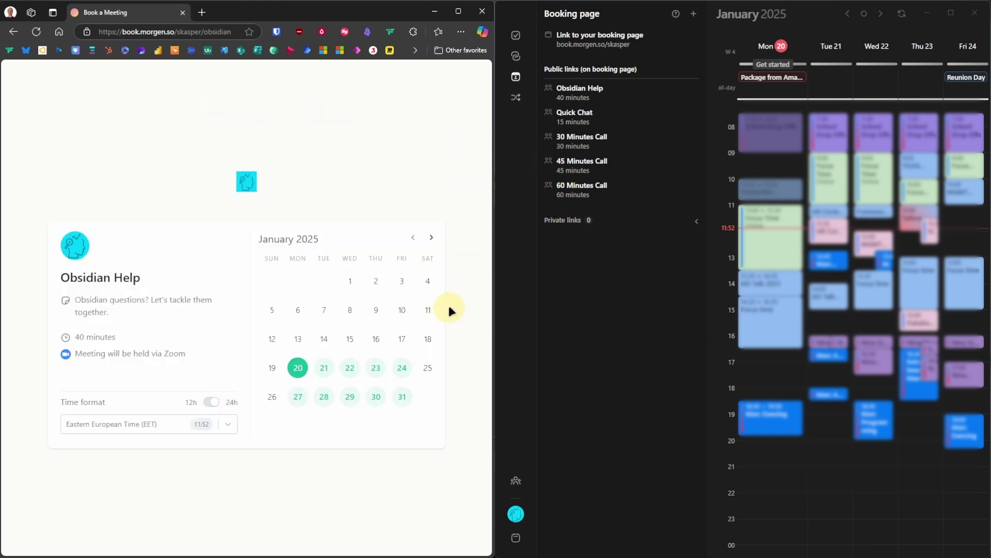
click(353, 369)
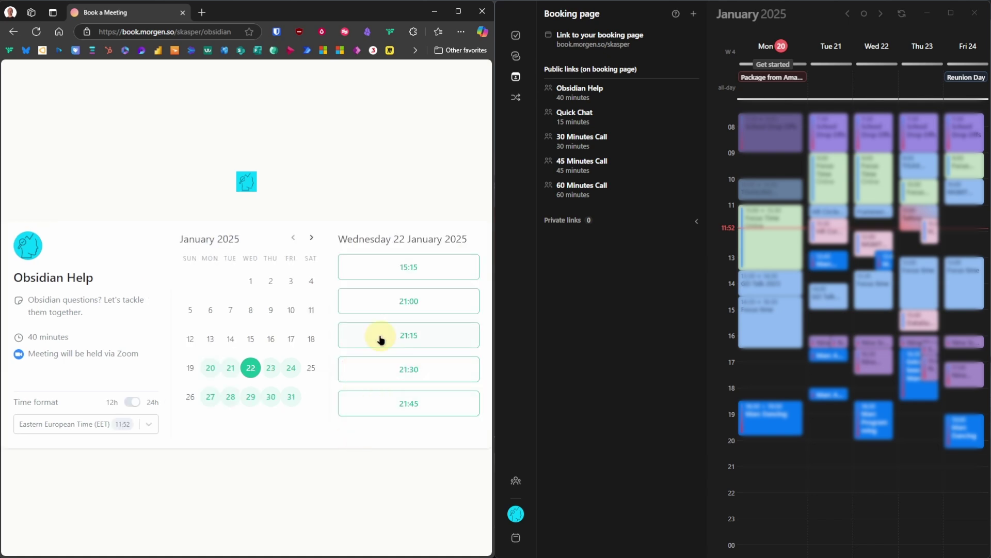
click(385, 267)
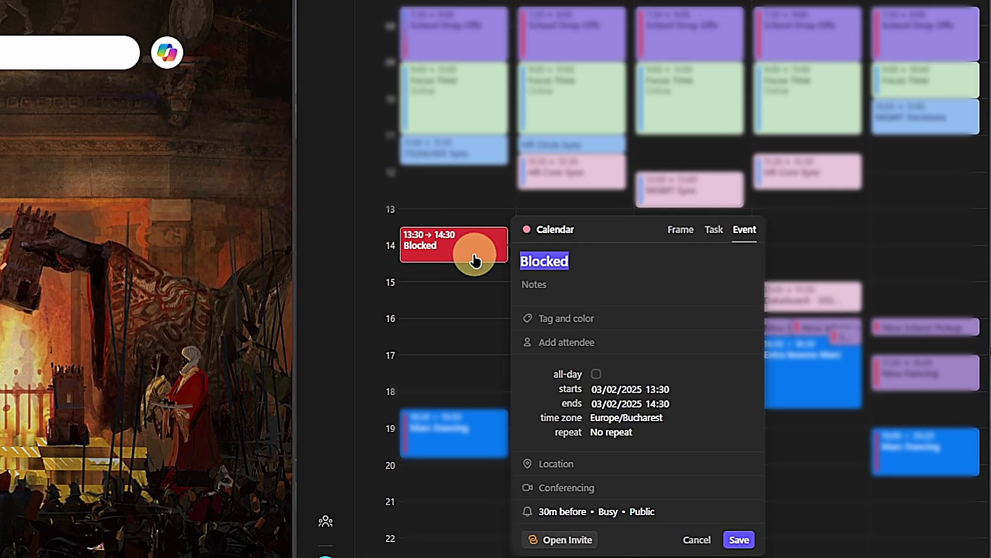
- Make the Let's sync event an open invite with an extra available time slot
text(Let's sync)
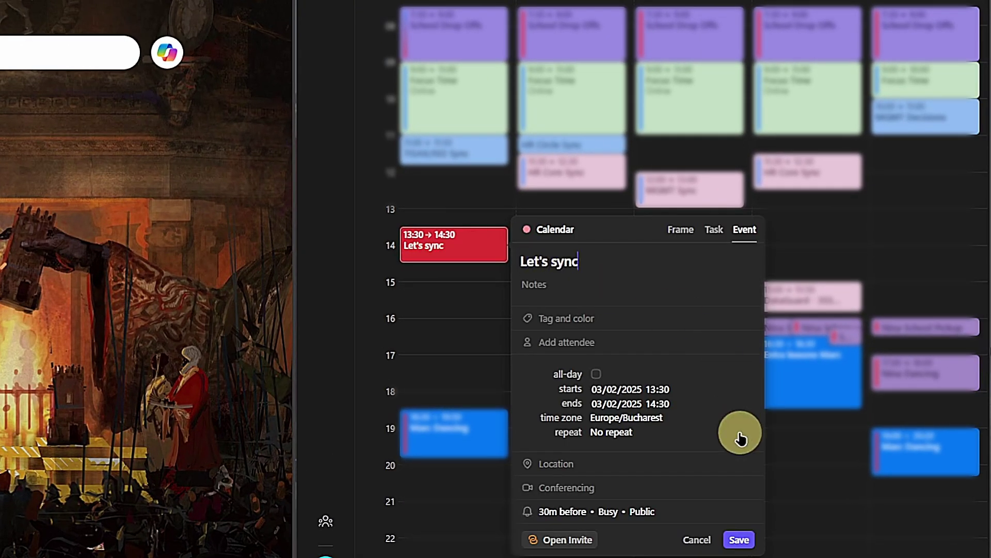
click(576, 542)
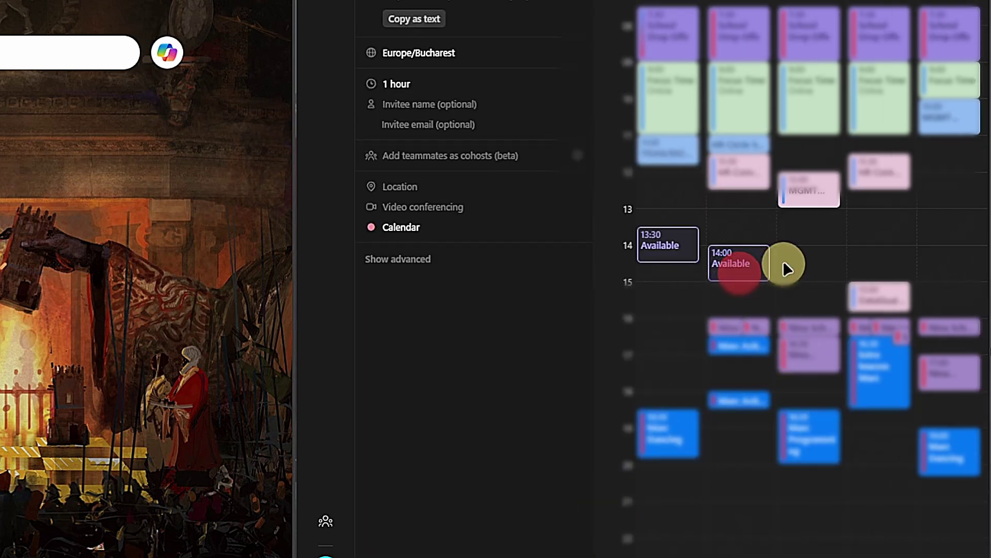
click(878, 245)
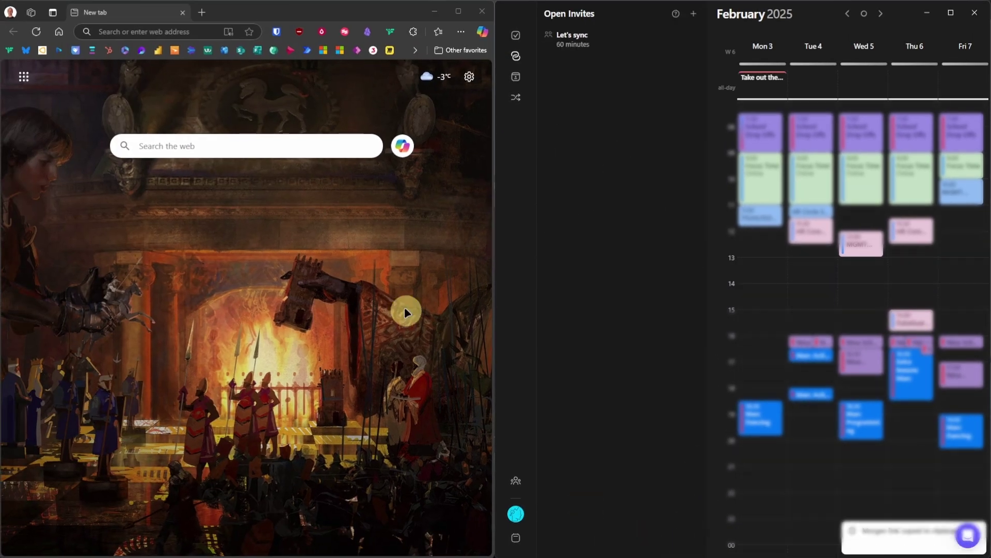
- Load the booking link in Edge and view the bookable times for Tuesday 4 February
click(177, 31)
key(ctrl+v)
key(Return)
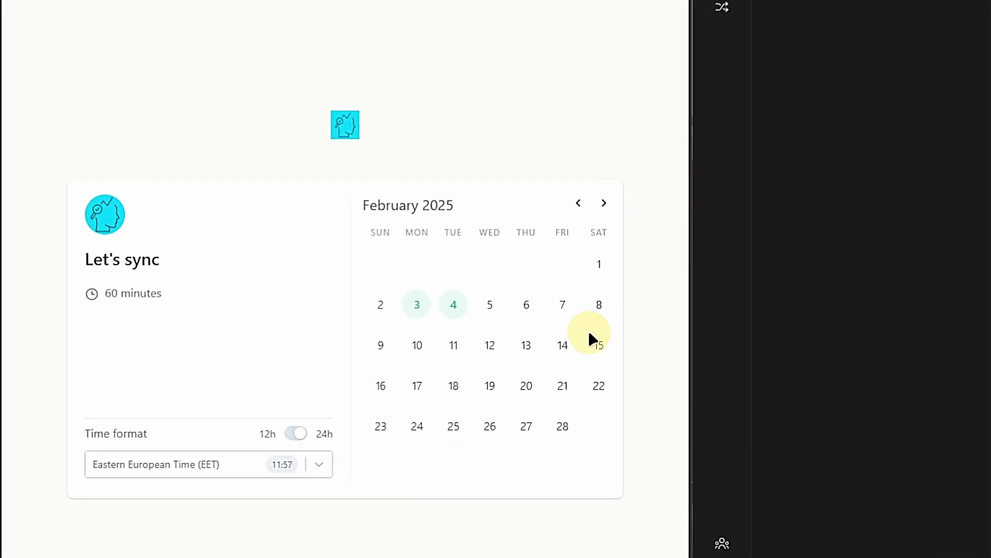
click(418, 309)
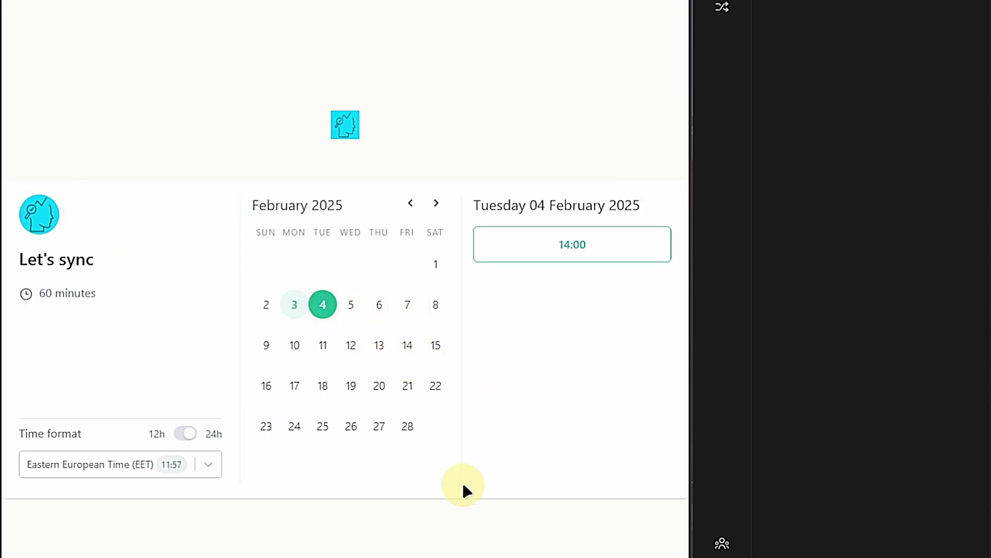
click(401, 519)
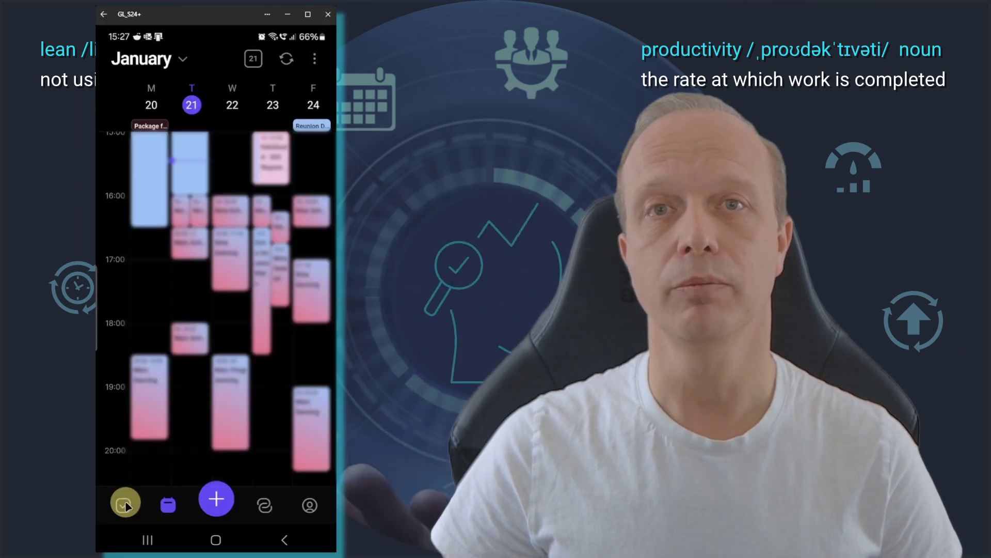
- Check the overdue tasks and scheduling links in the mobile app, then return to the calendar
click(126, 505)
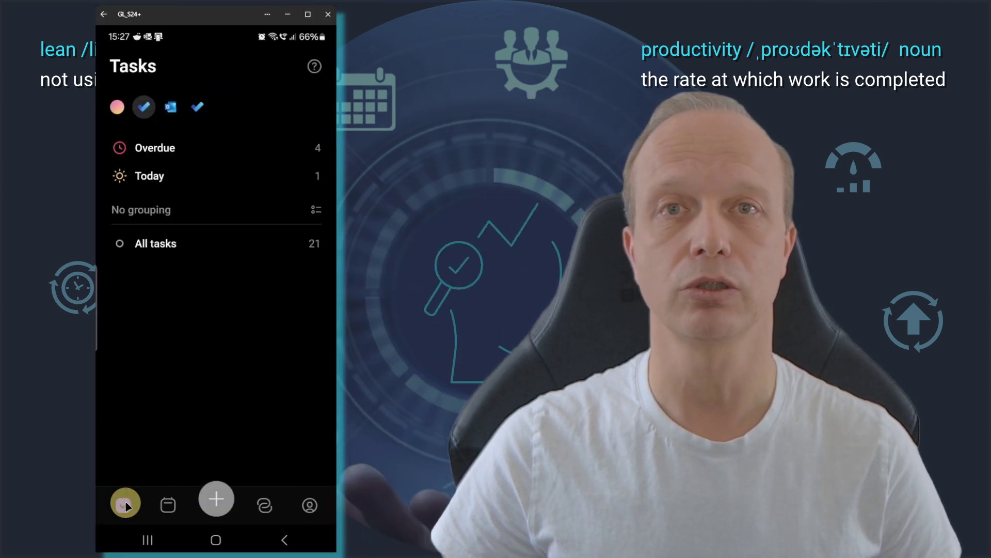
click(171, 149)
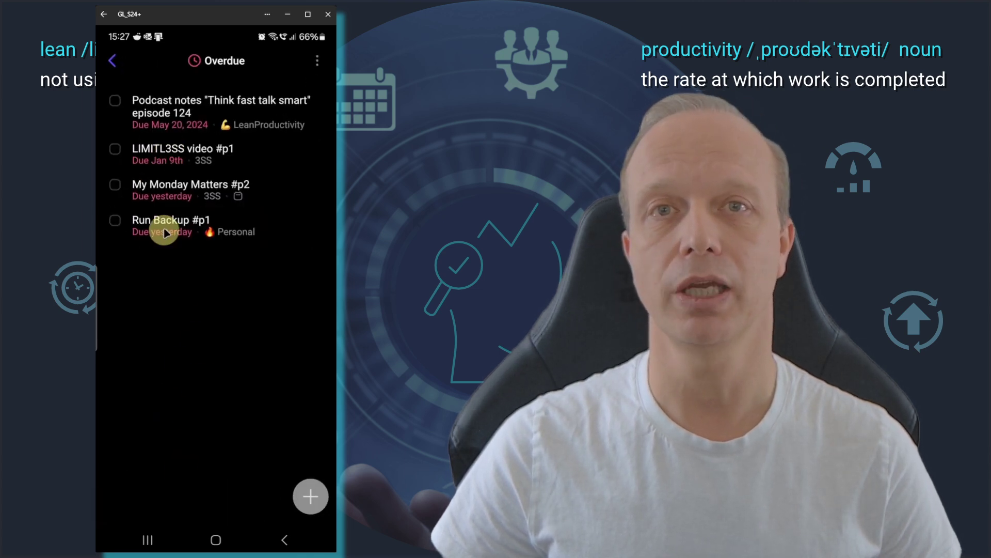
click(117, 74)
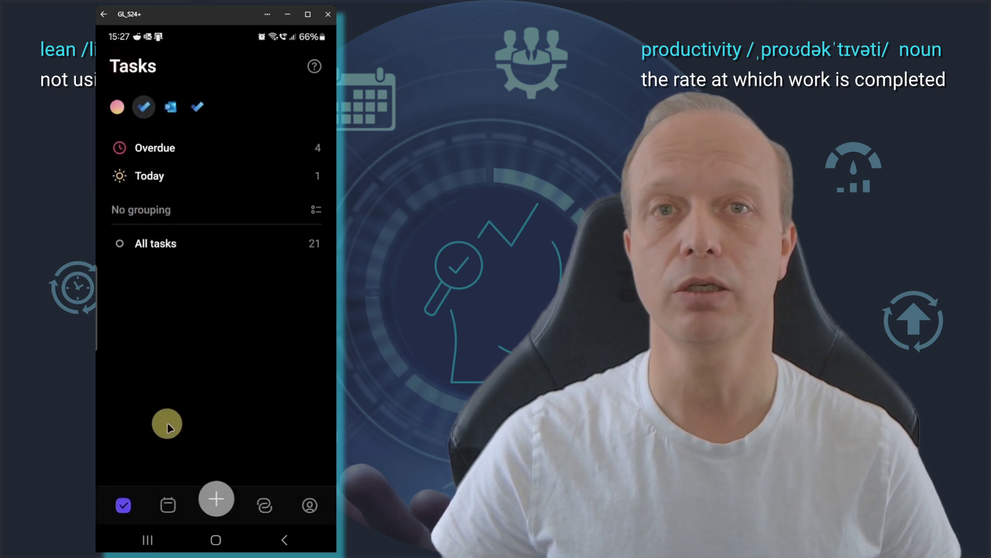
click(262, 502)
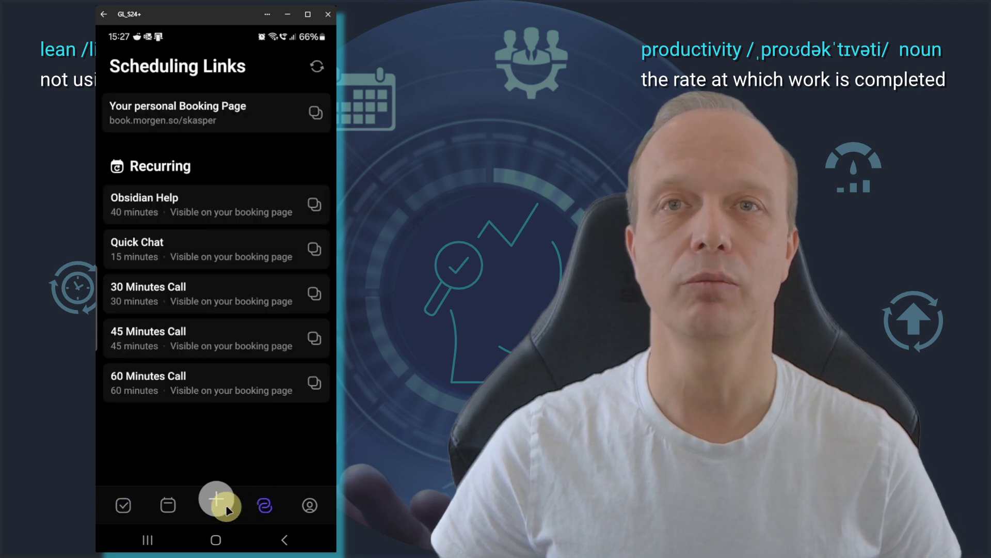
click(171, 507)
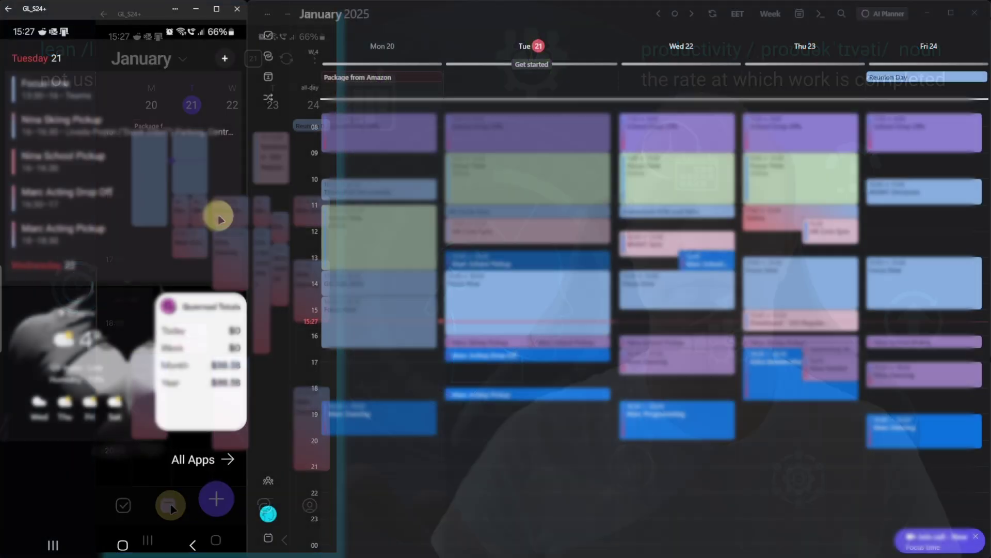
drag(222, 215, 218, 252)
- Reopen the app from its widget and review overdue tasks and scheduling links again
click(115, 99)
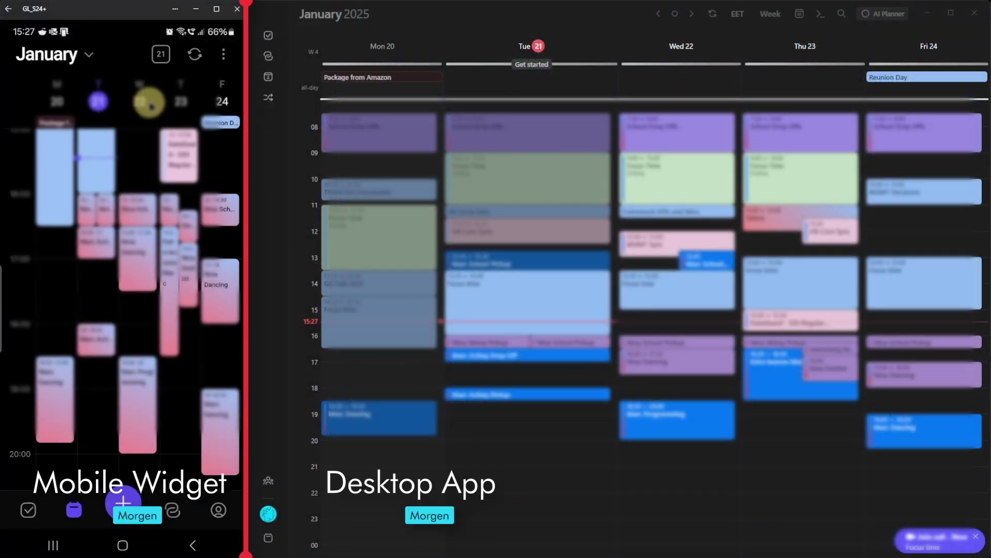
click(28, 508)
click(60, 145)
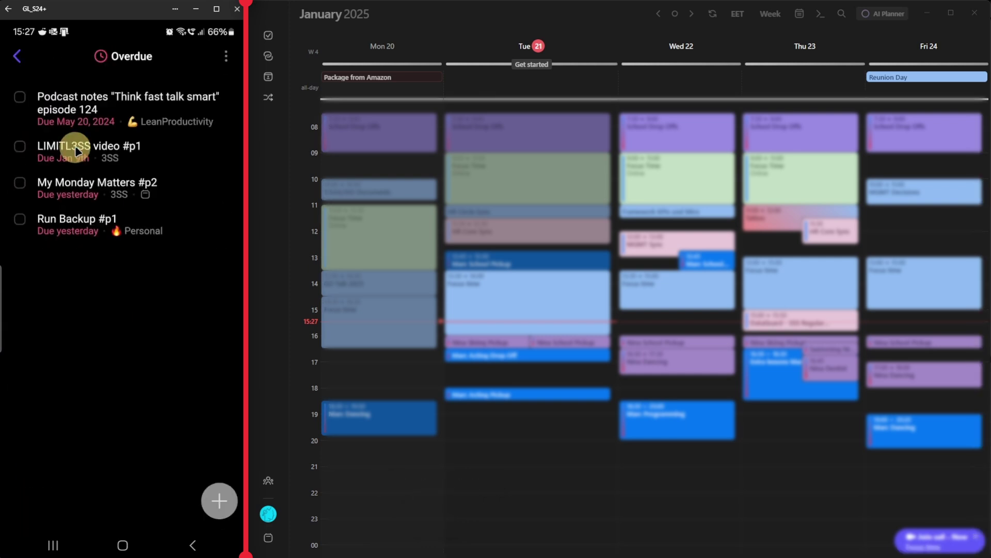
click(23, 64)
click(169, 509)
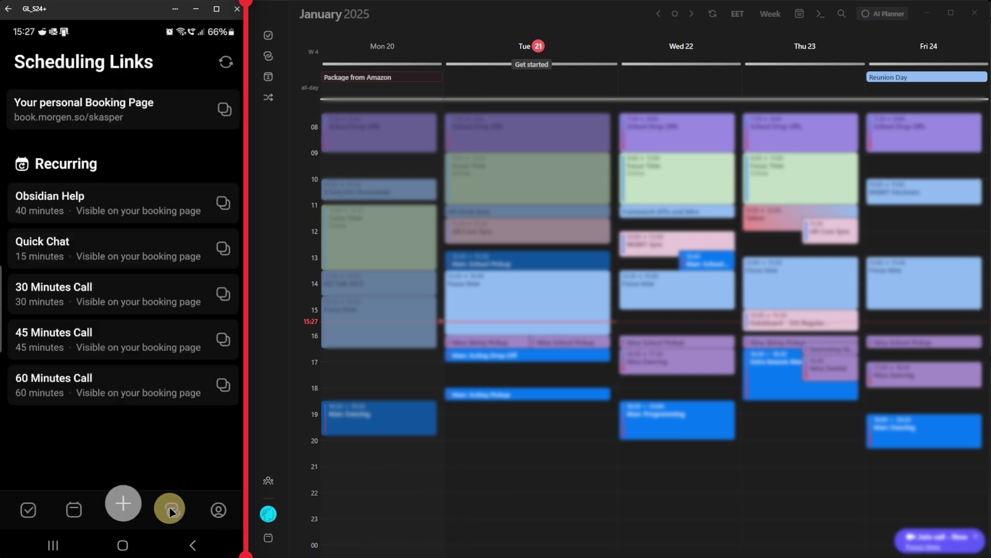
click(75, 510)
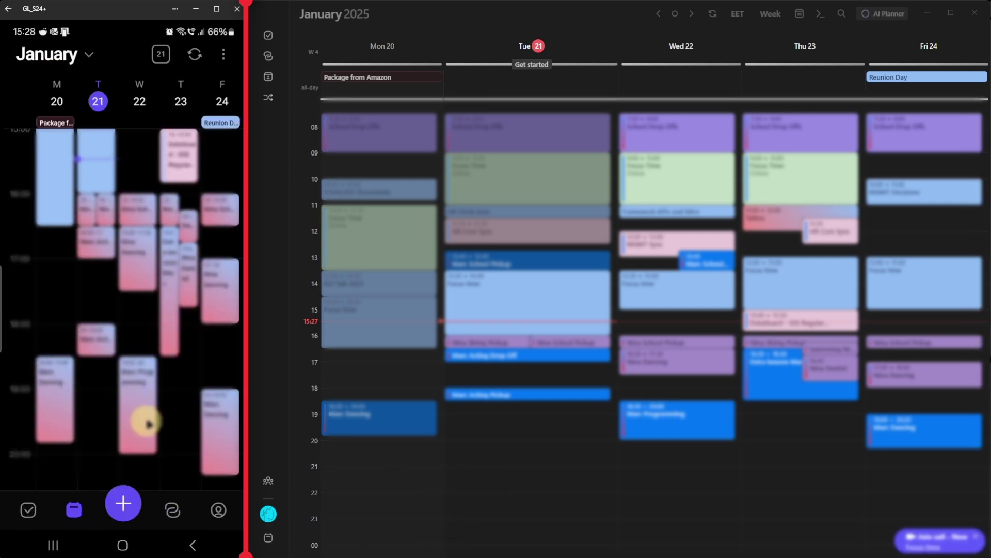
- Switch the mobile calendar to the Agenda view, then to the 1 day view
click(223, 57)
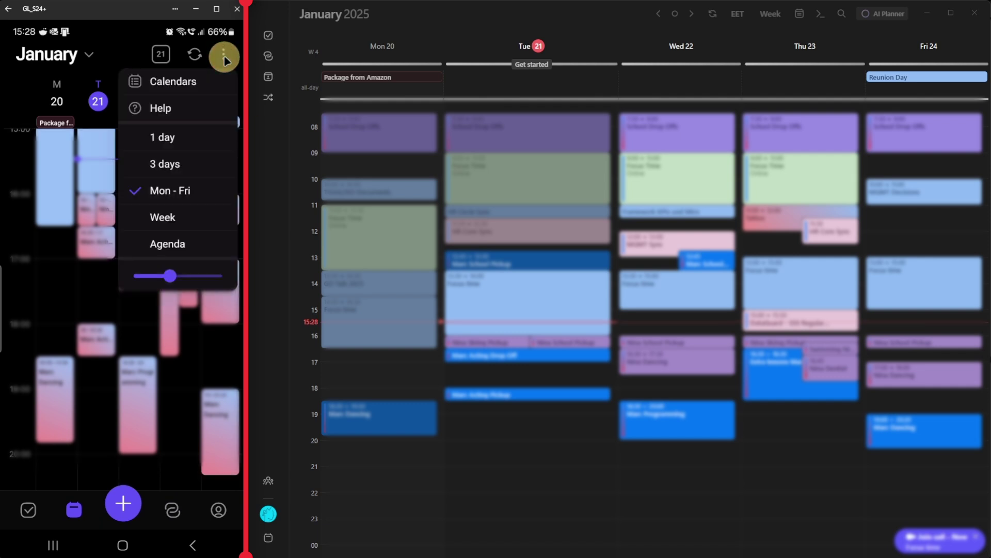
click(182, 245)
scroll(228, 336, down, 5)
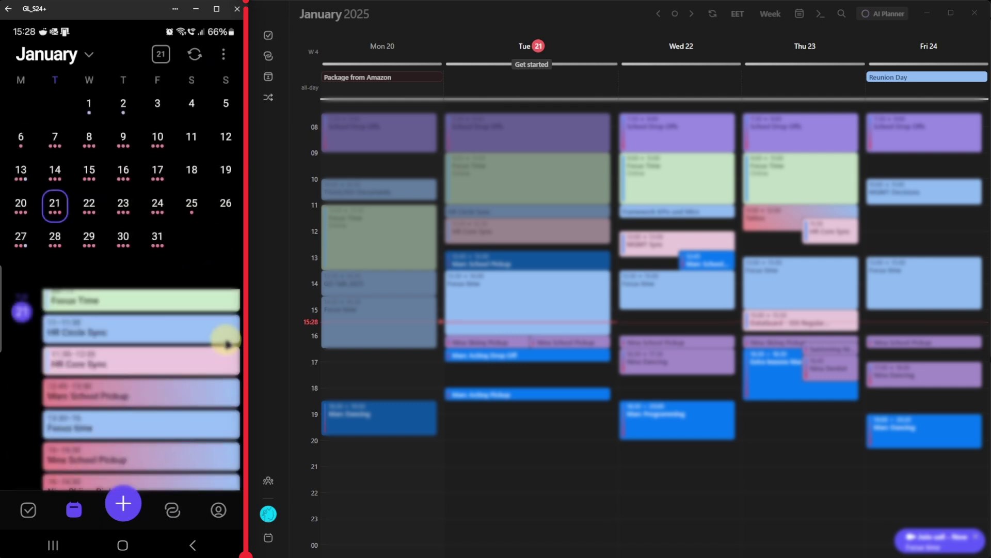
click(224, 60)
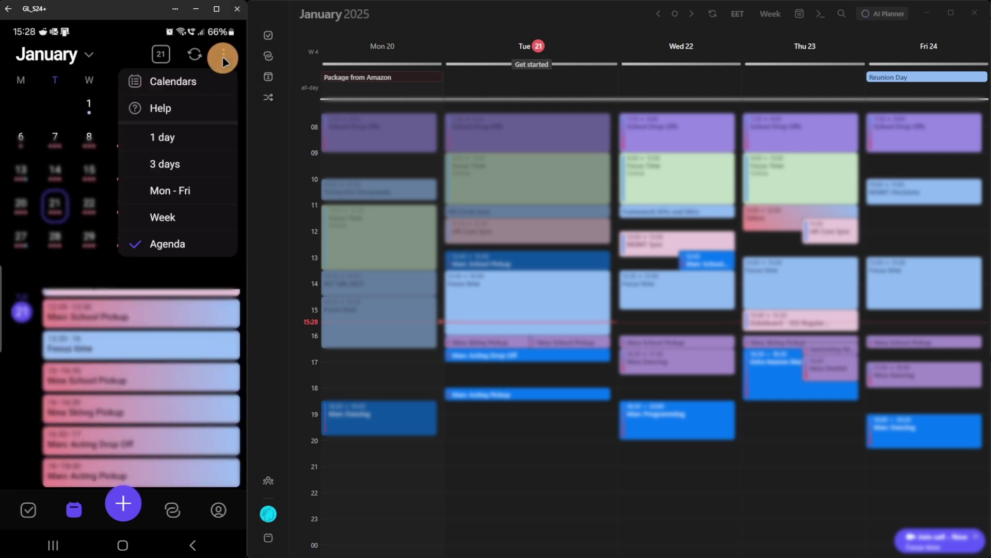
click(174, 136)
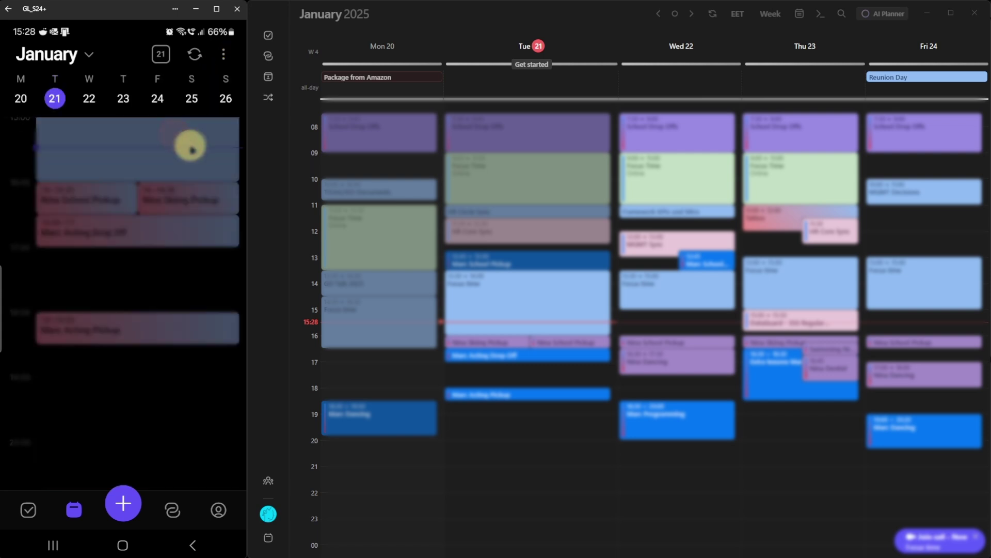
scroll(216, 312, up, 3)
click(224, 65)
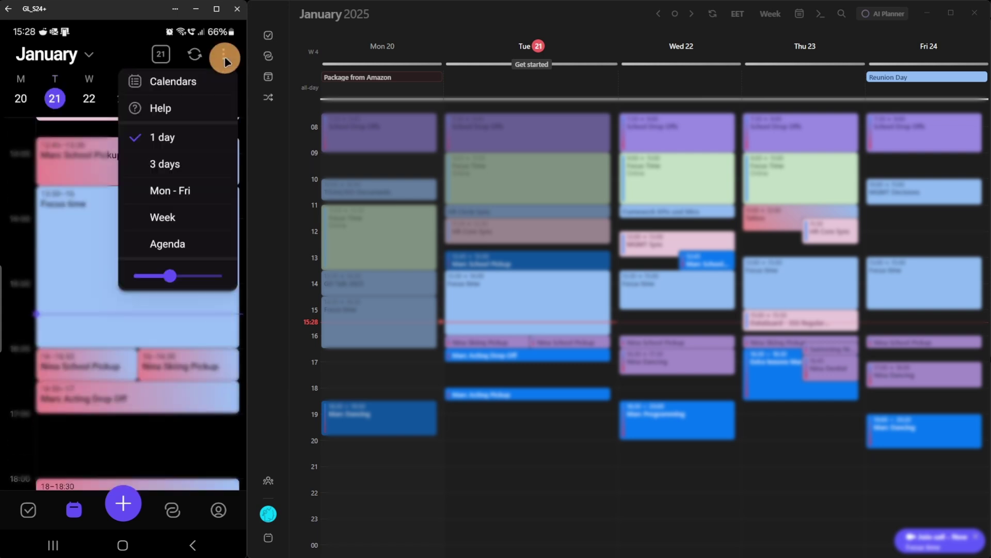
- Set the phone calendar to Mon-Fri, filter Canny requests to Mobile, and return to the roadmap
click(176, 191)
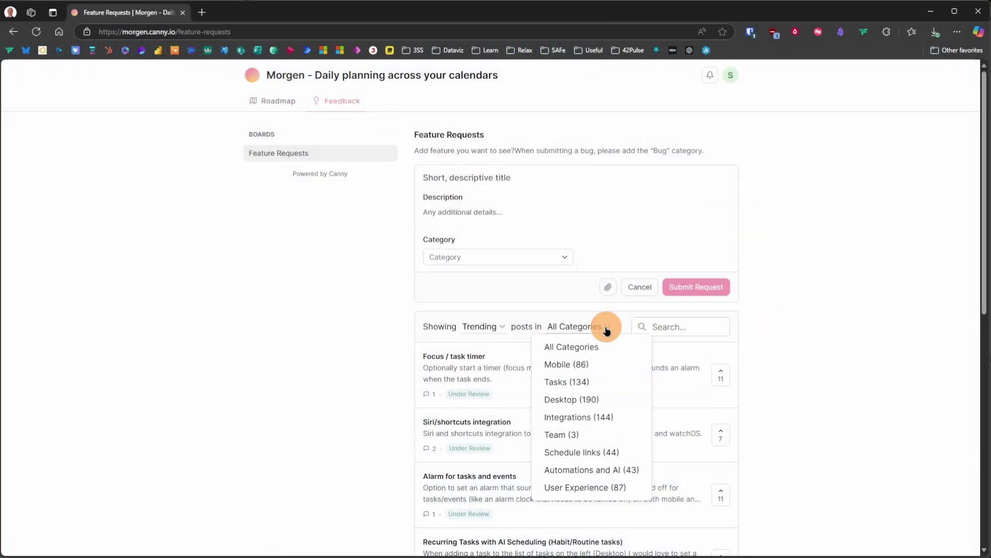
click(580, 362)
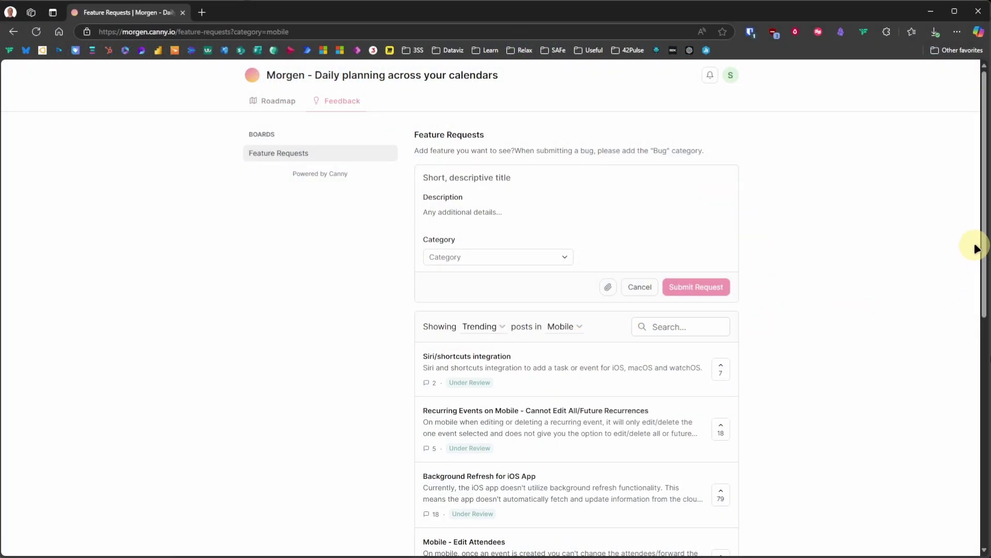
drag(981, 237, 986, 421)
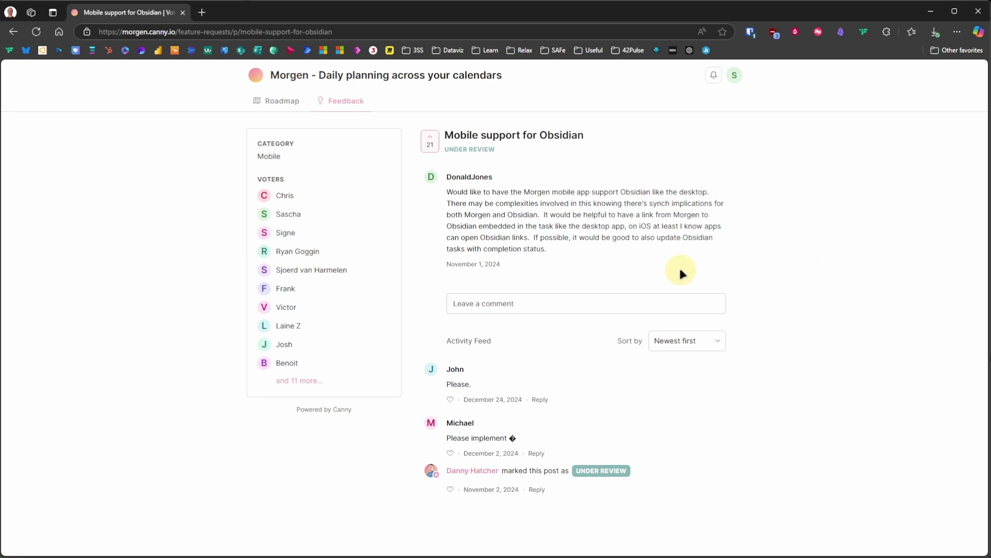
key(alt+Left)
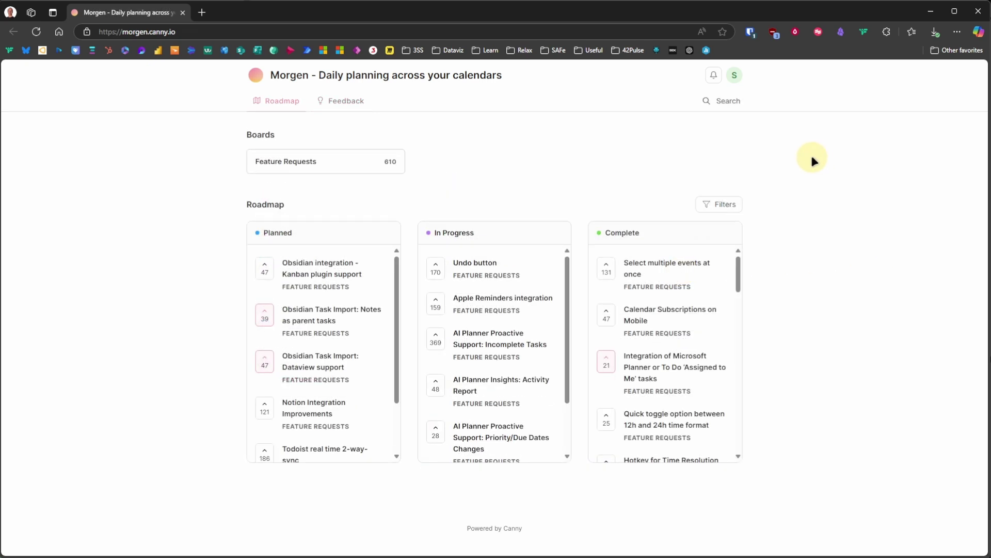
drag(398, 292, 395, 360)
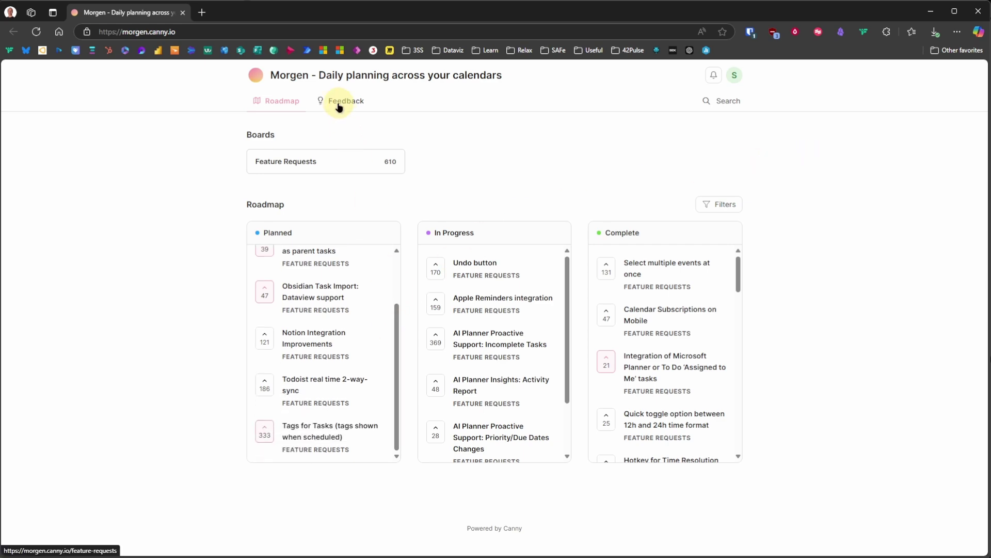